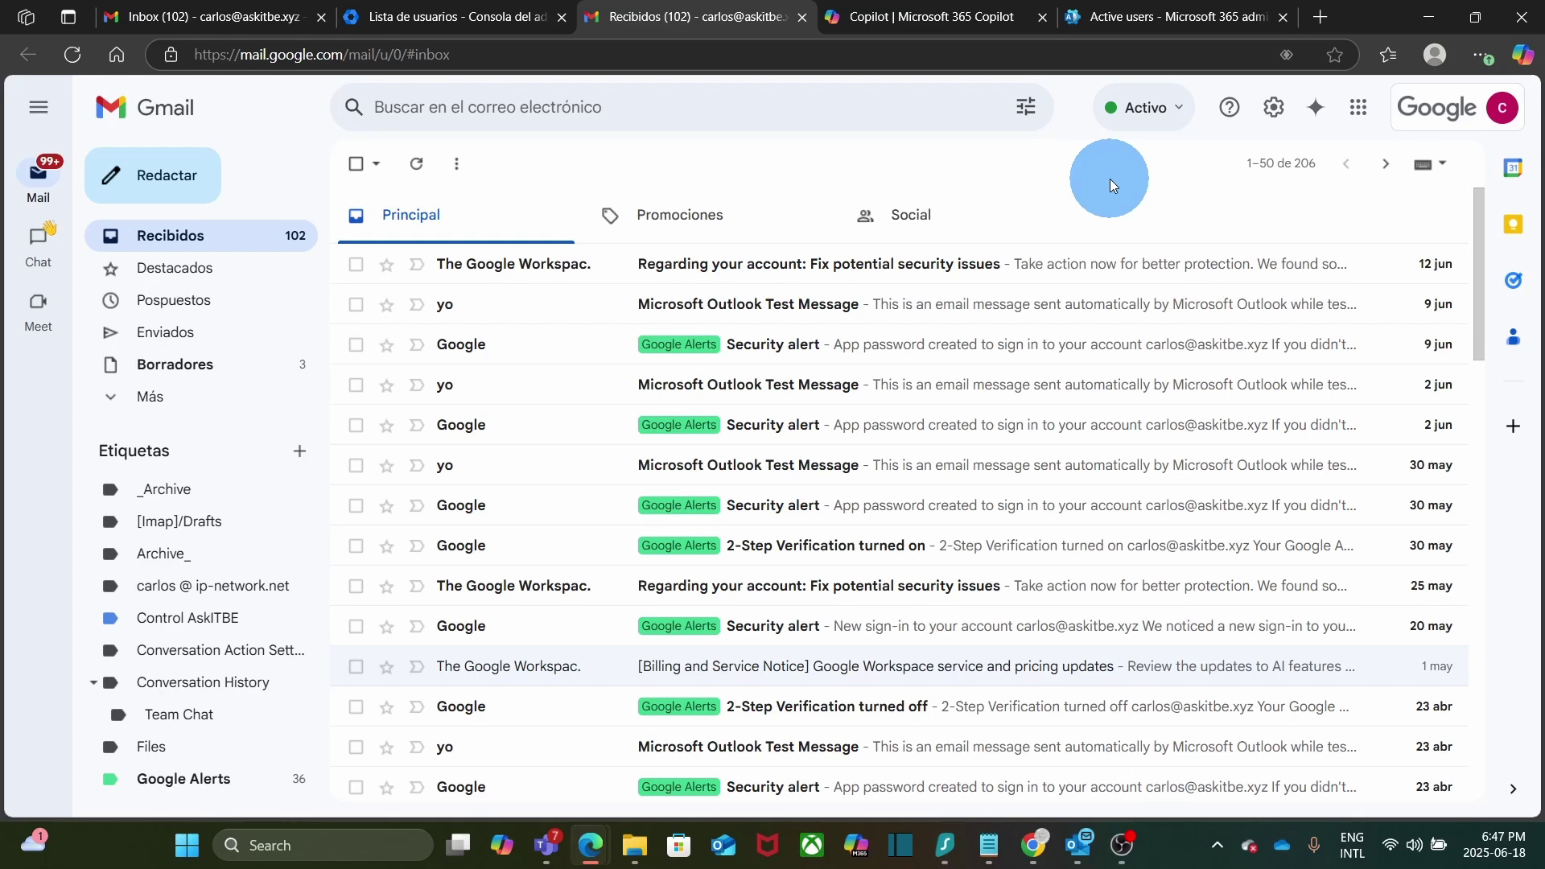
- Open the Google Admin console and go to the Exchange Online migration in Data Migration (New)
left_click(1357, 109)
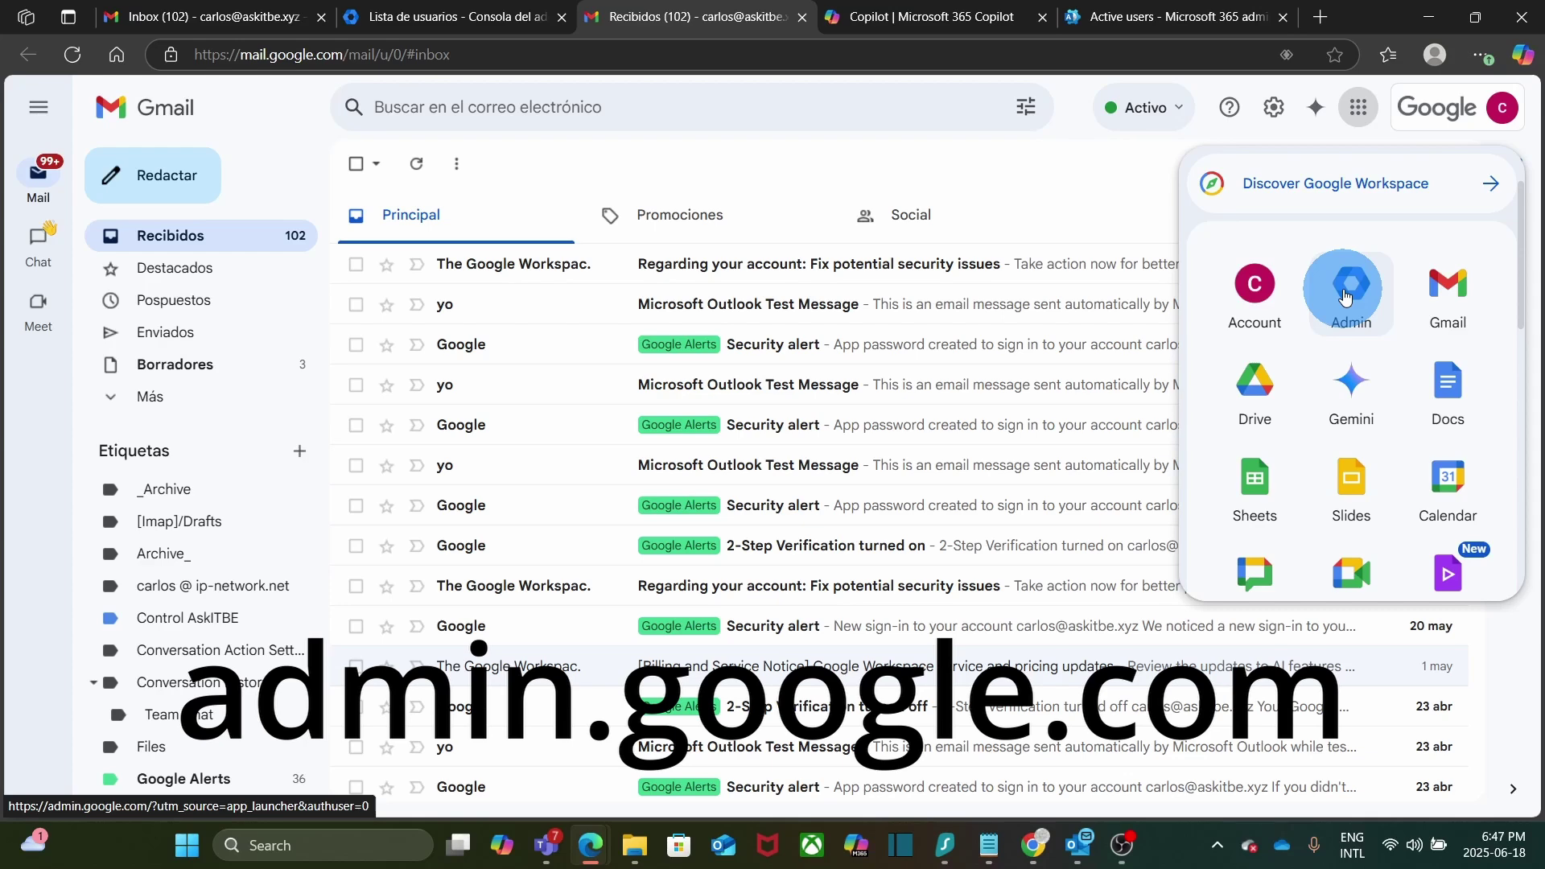
left_click(1344, 294)
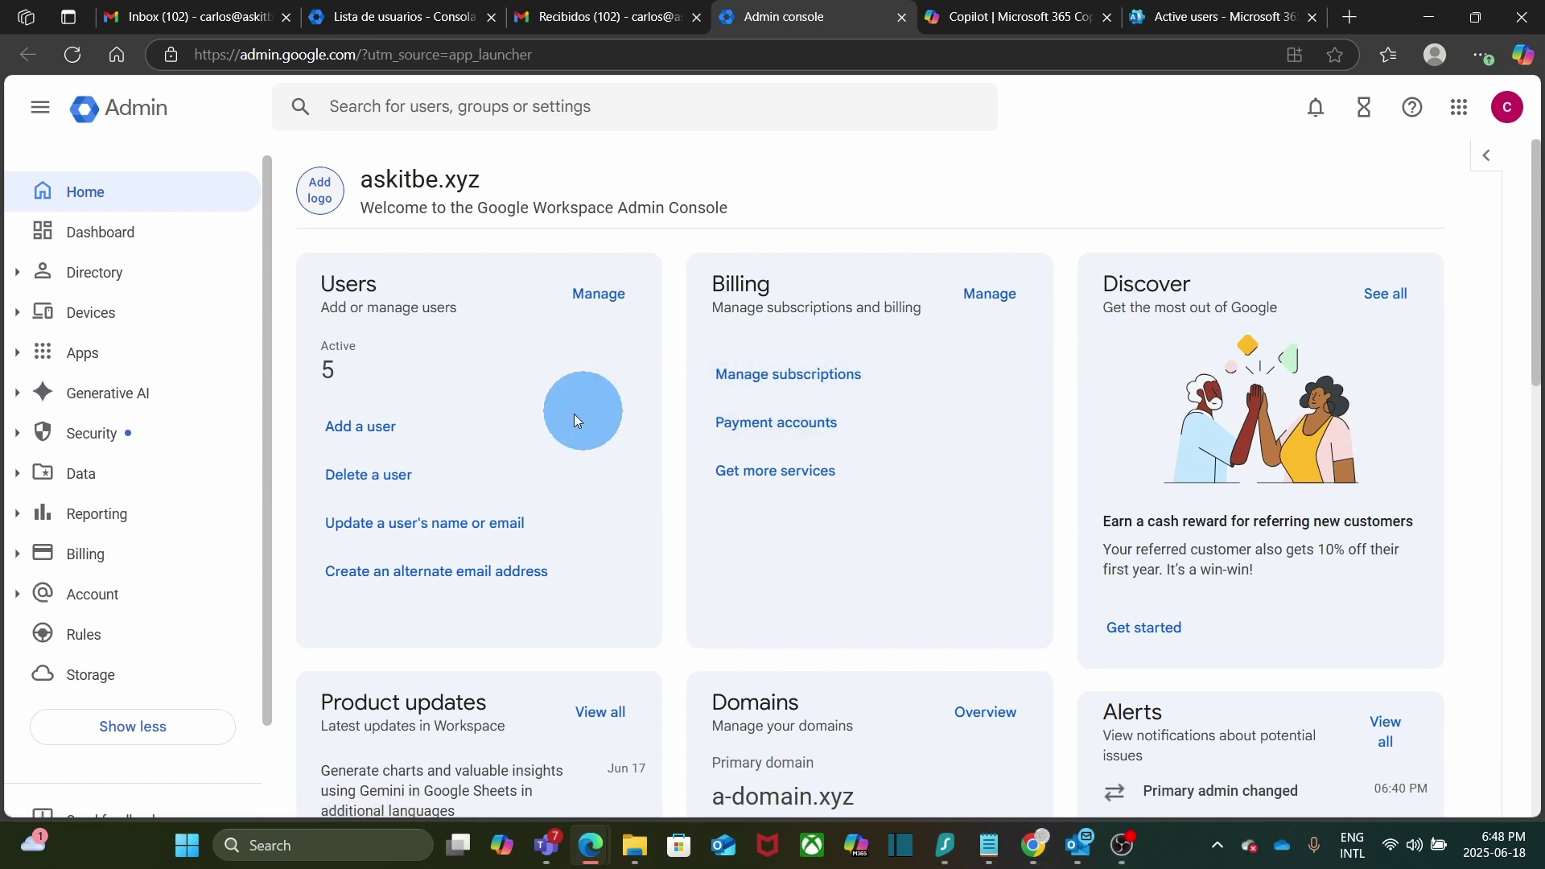
left_click(83, 474)
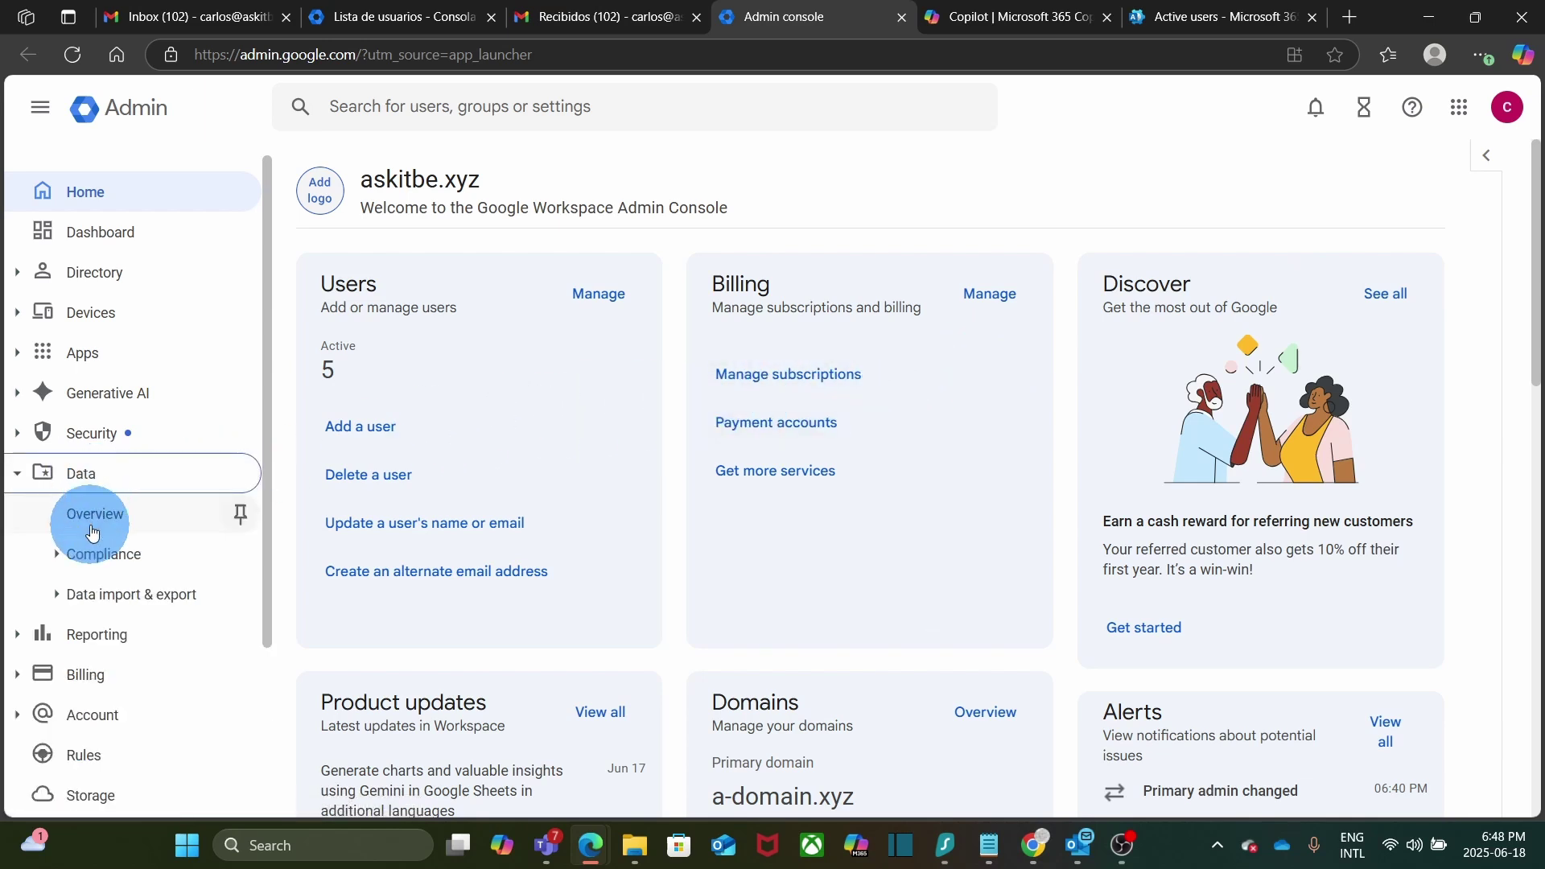
left_click(94, 599)
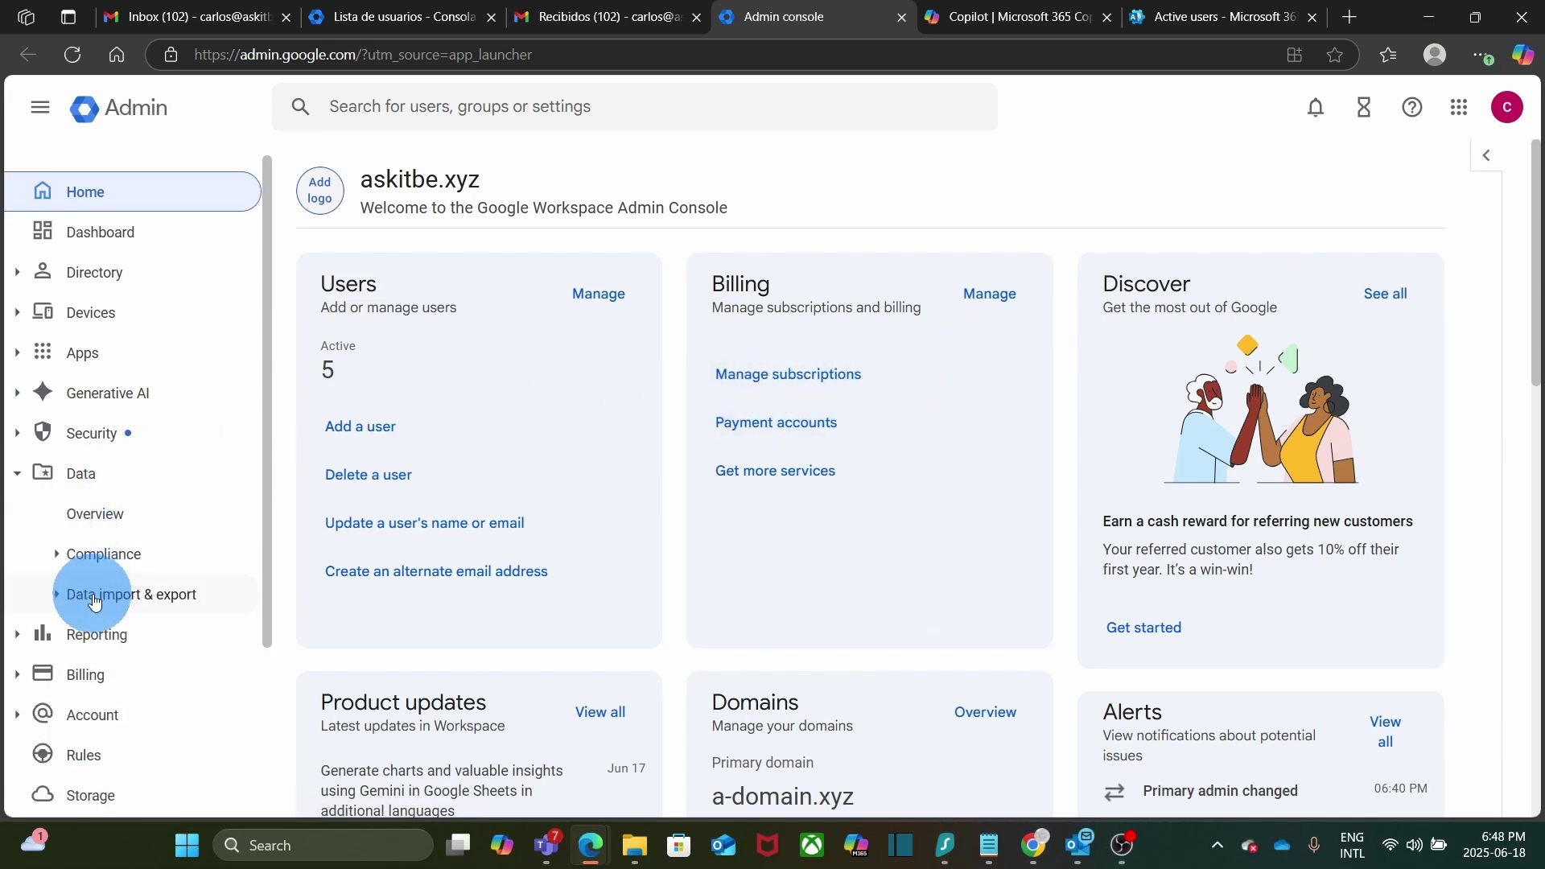
left_click(117, 647)
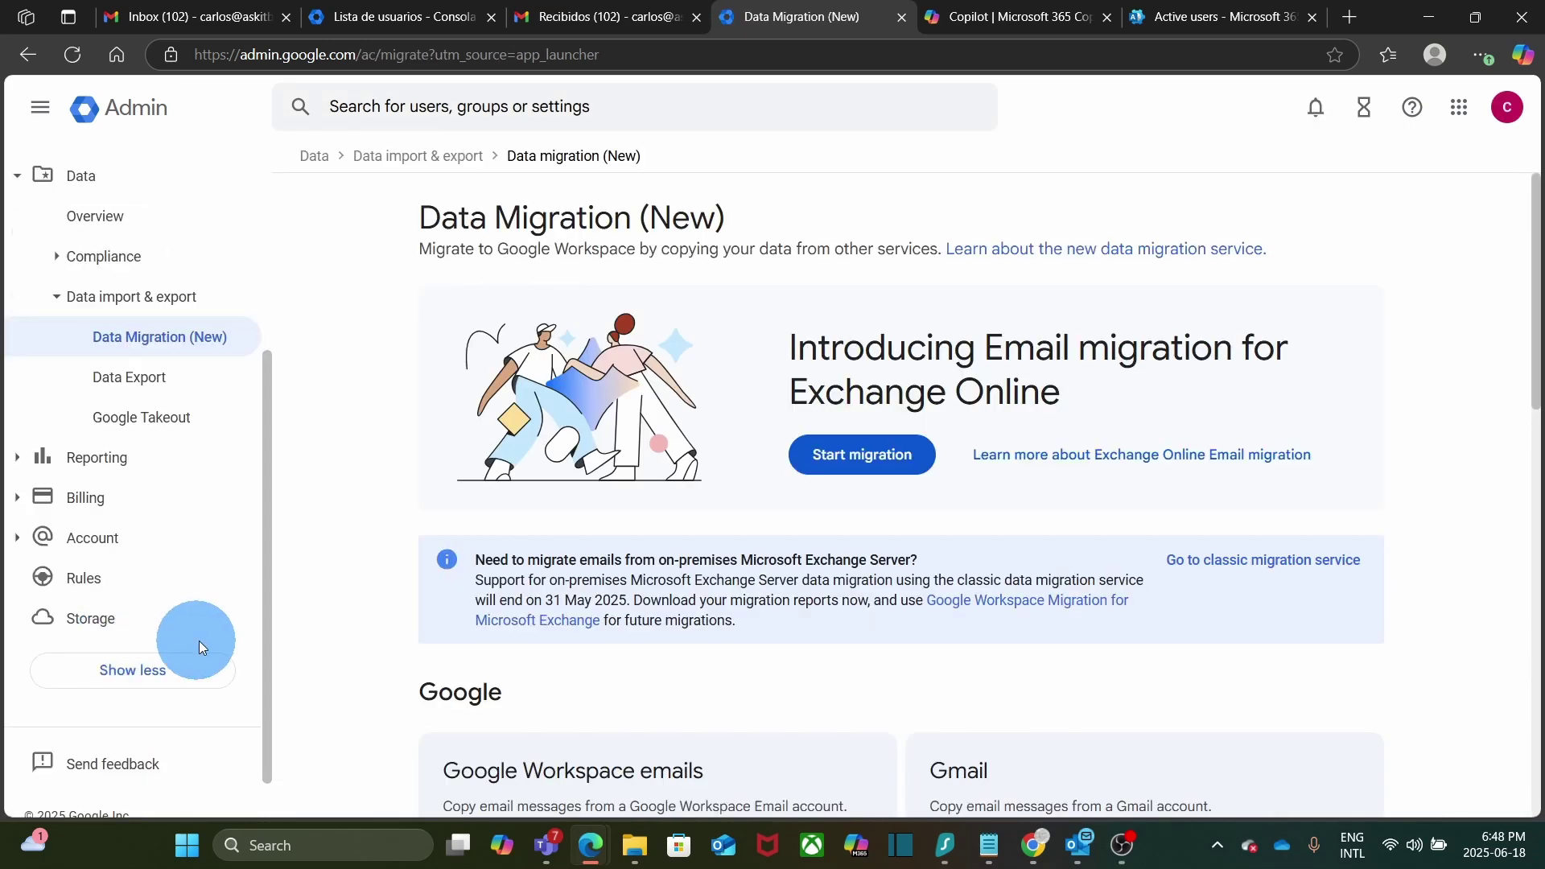
scroll(705, 568, "down", 7)
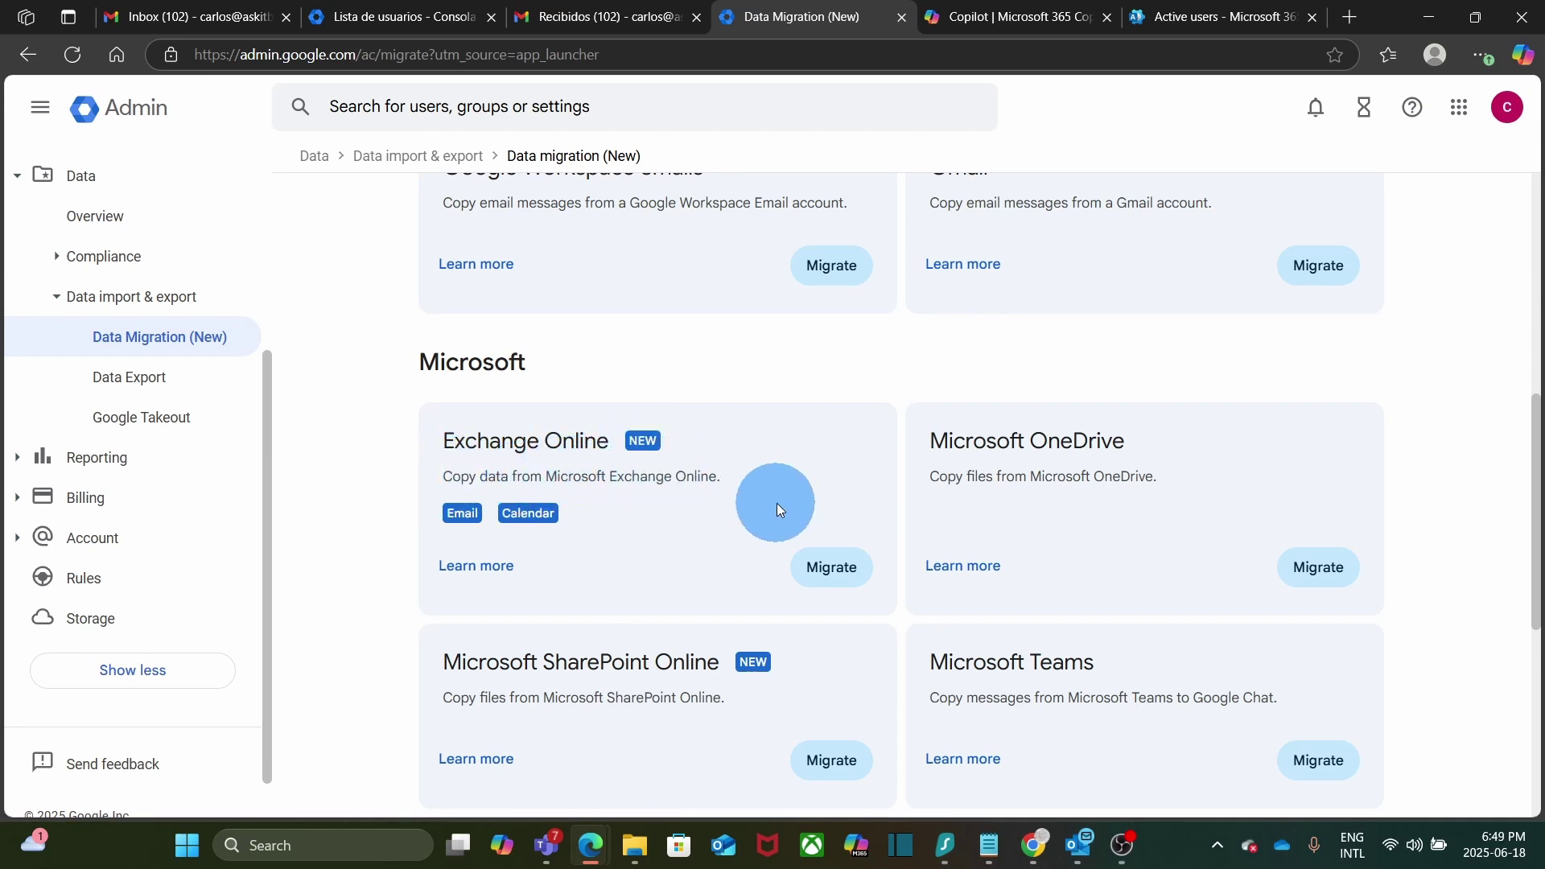
left_click(824, 568)
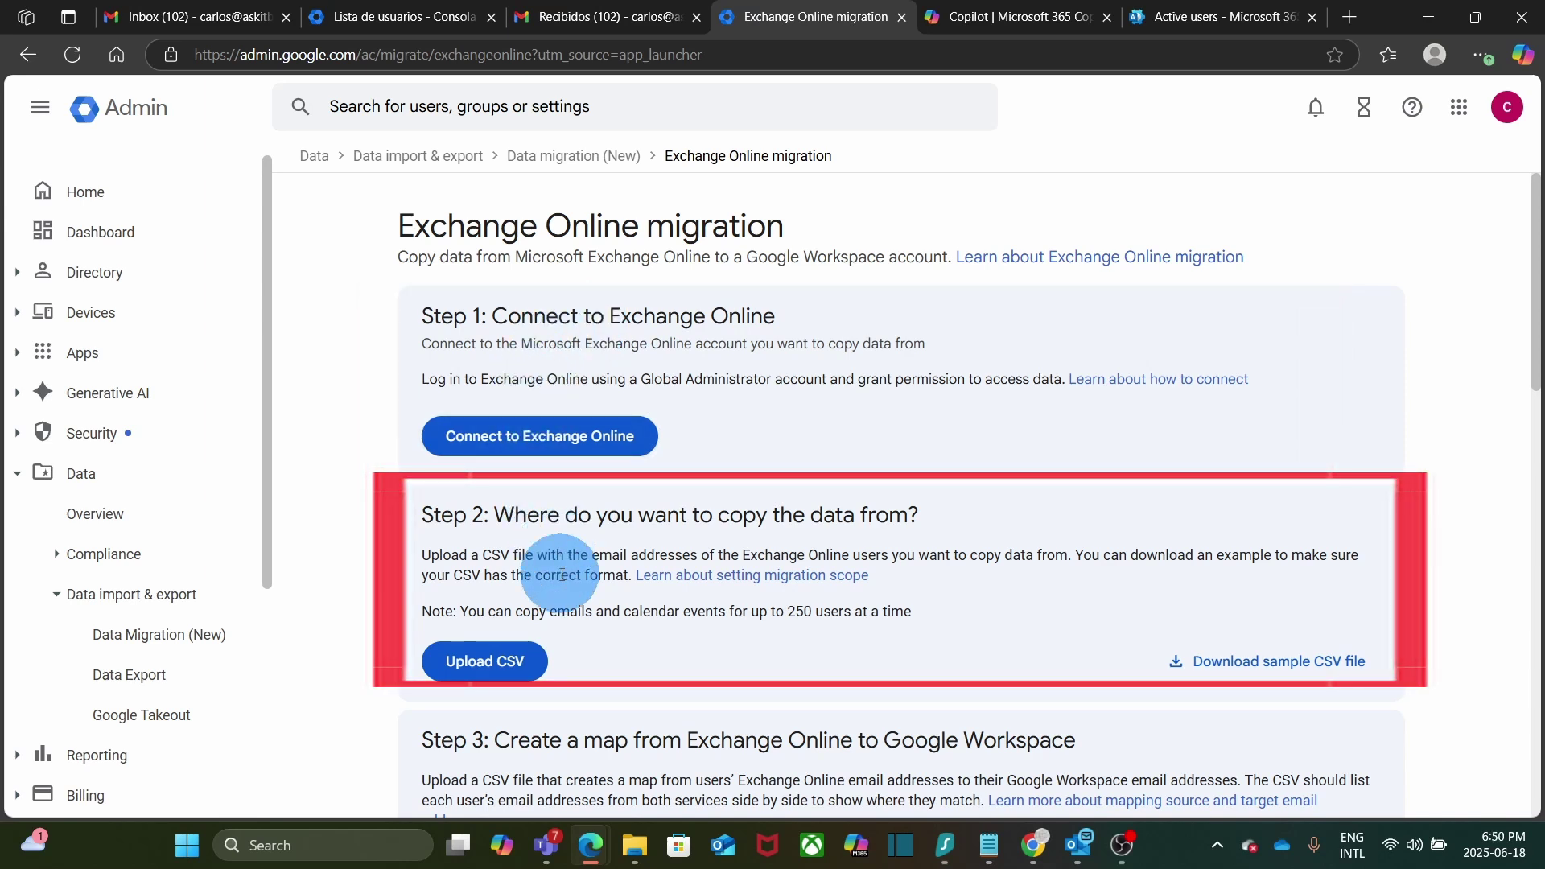
- Examine the Exchange Online migration page, from the connection and CSV upload sections to the copy options and migration status report
scroll(561, 574, "down", 3)
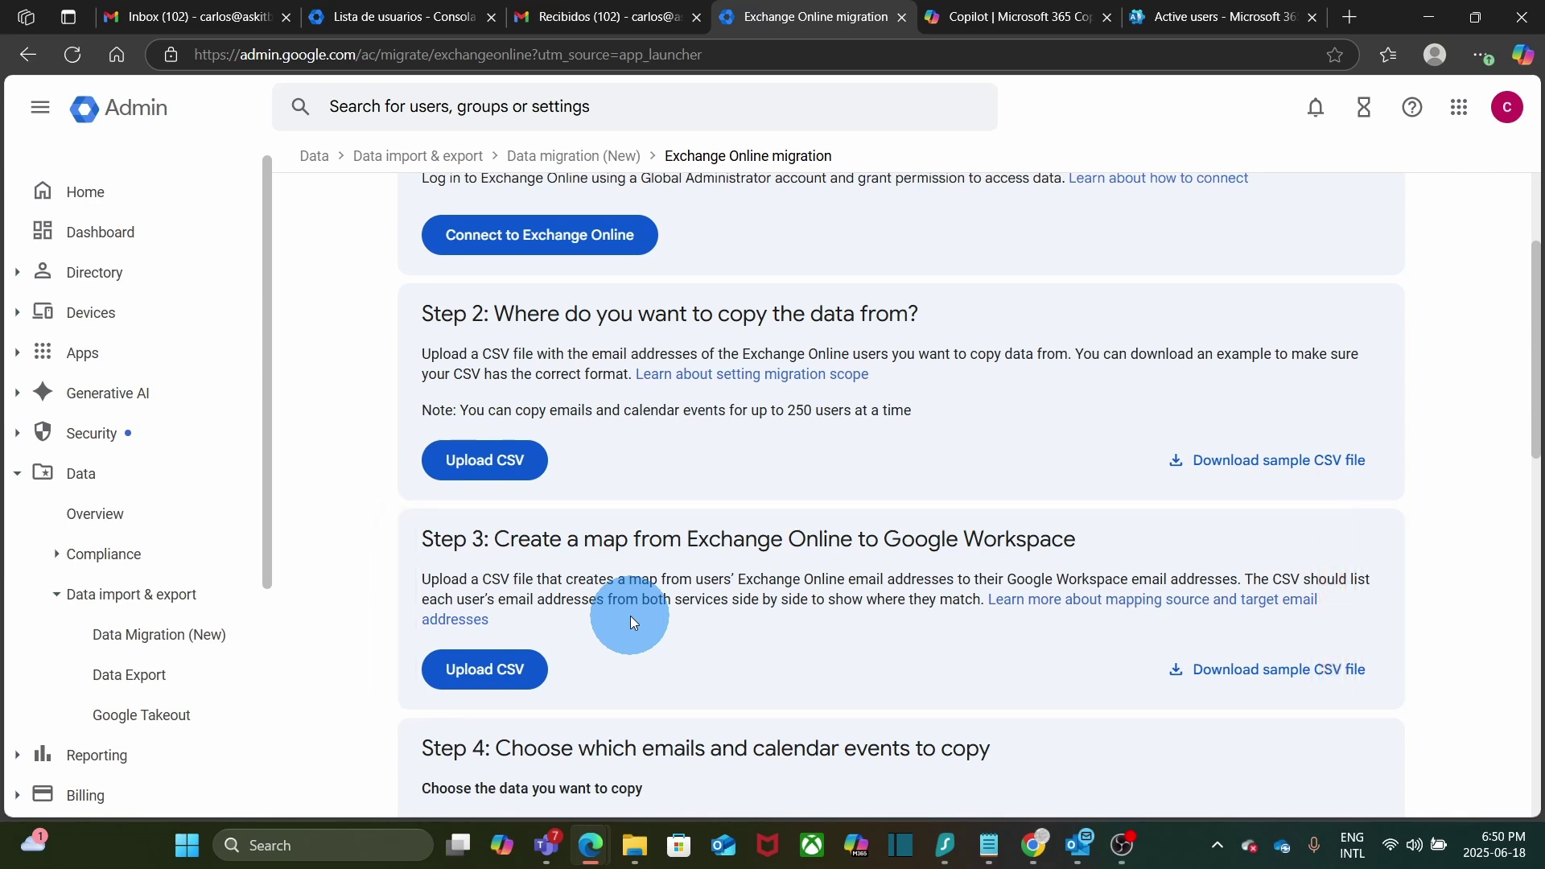
scroll(630, 615, "down", 3)
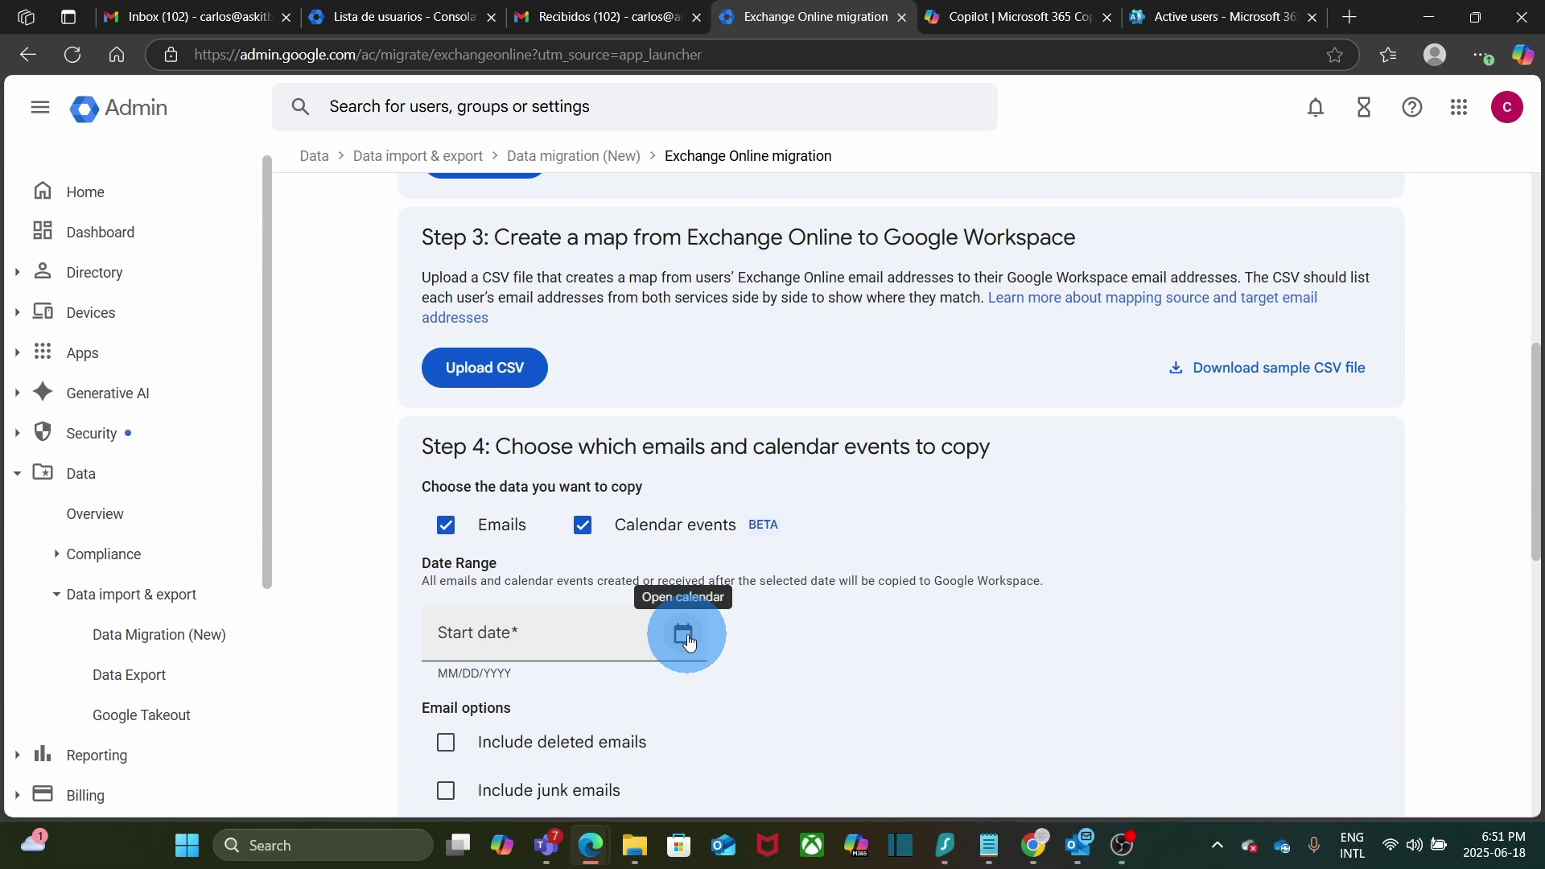
scroll(688, 638, "down", 6)
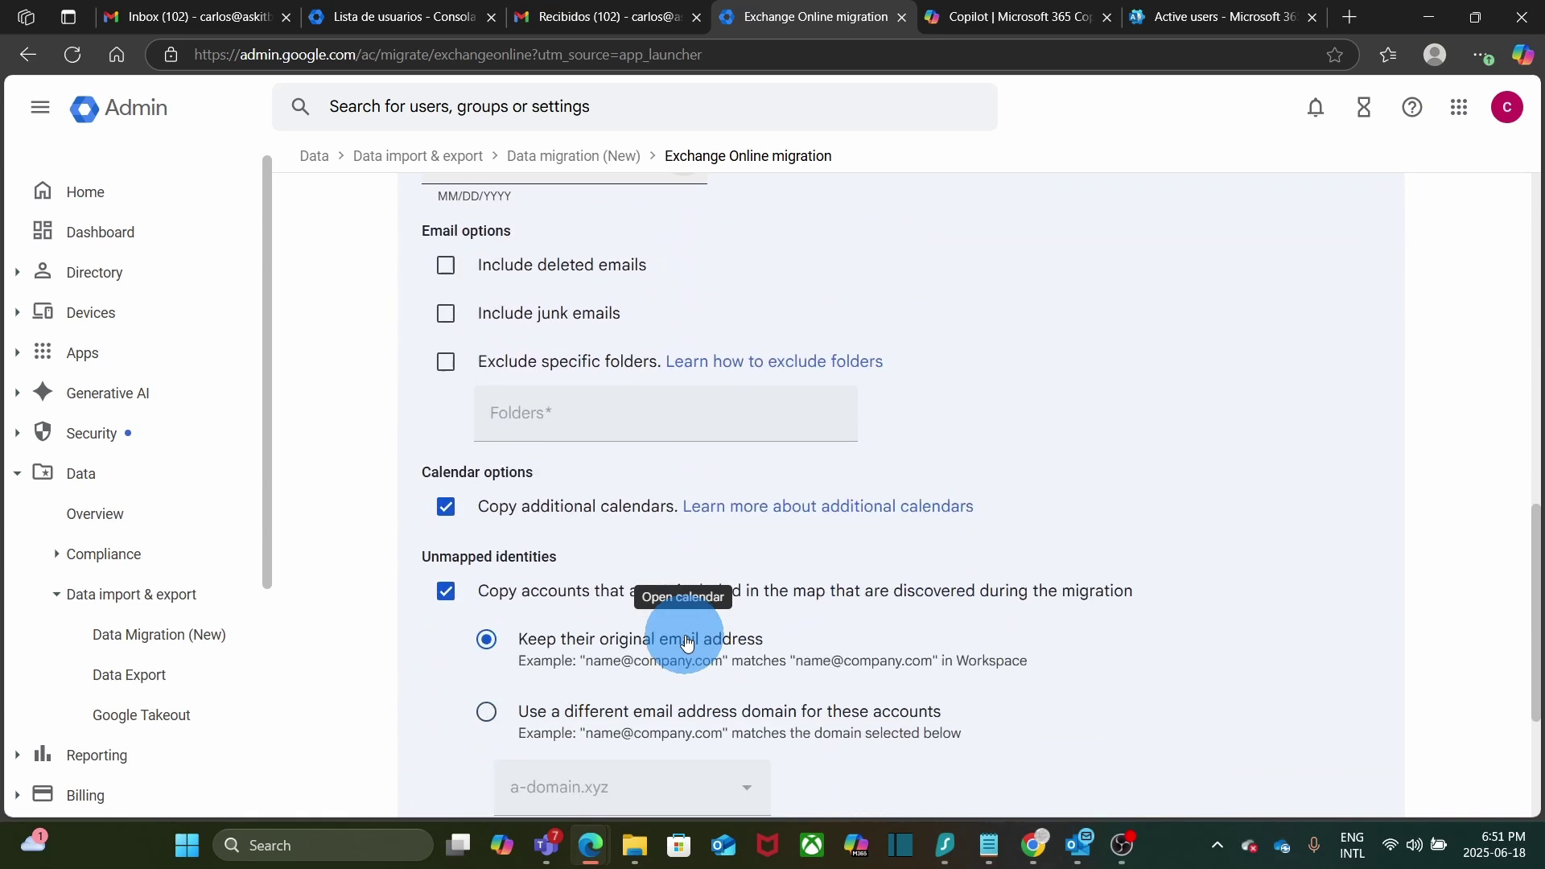
scroll(685, 635, "down", 3)
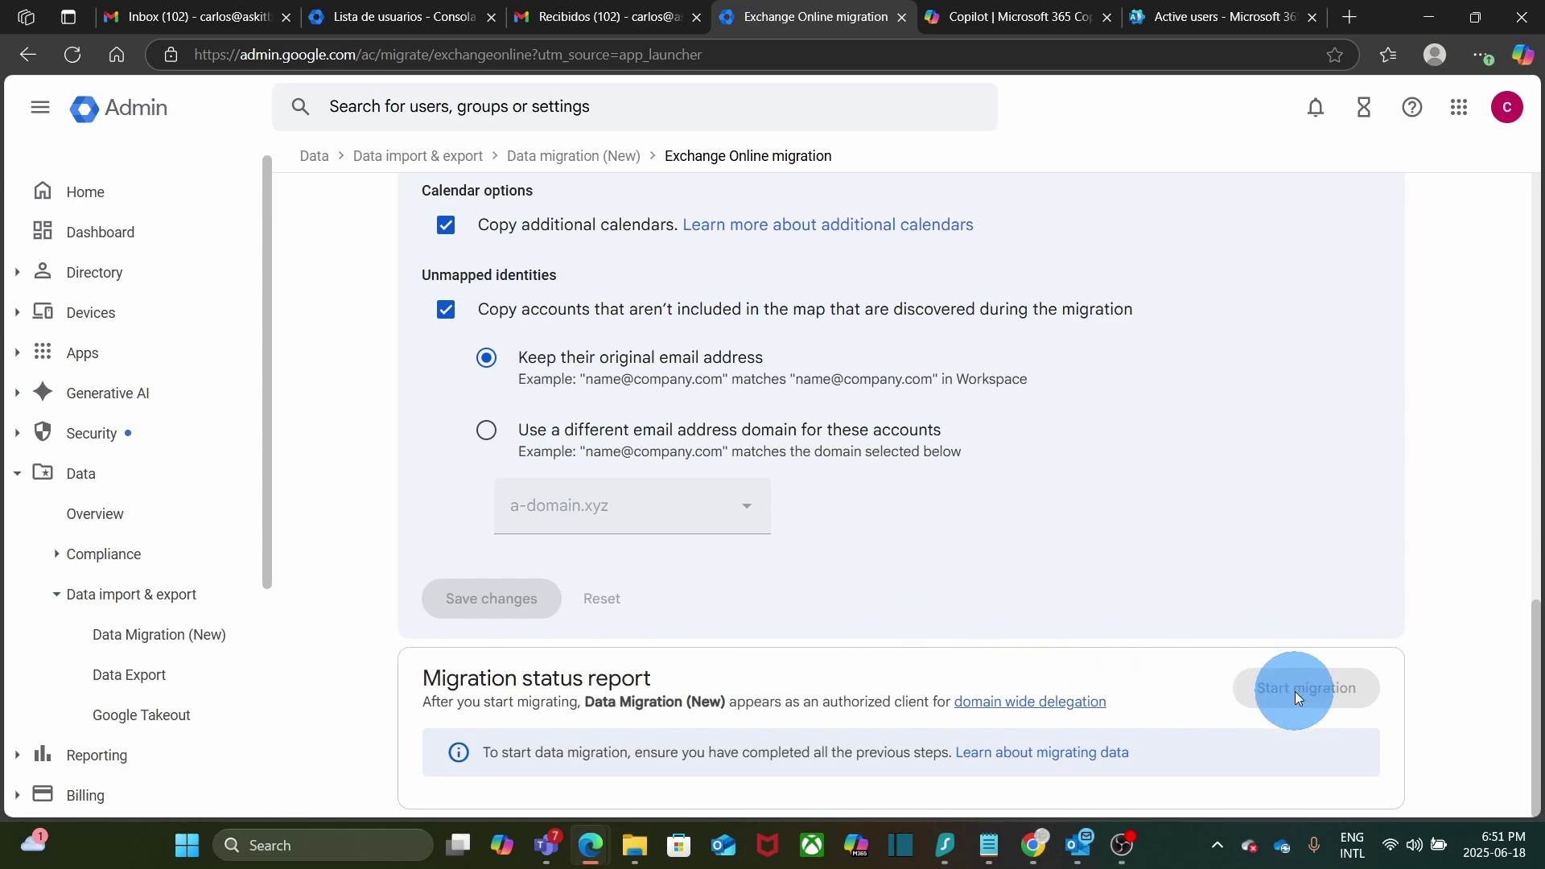
scroll(1295, 692, "up", 1)
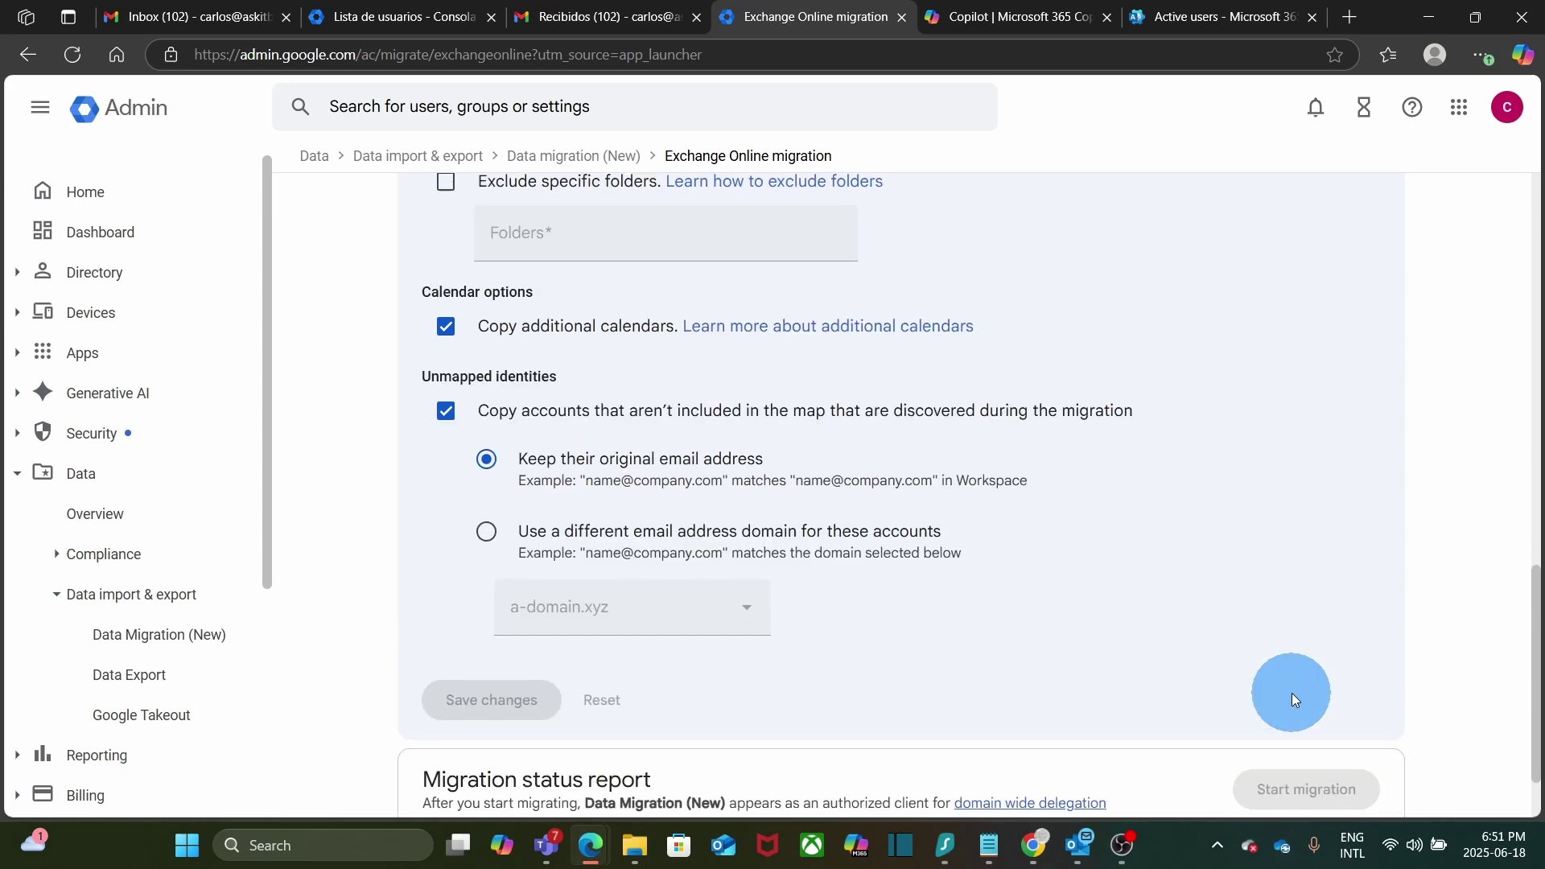
scroll(1291, 693, "up", 15)
scroll(1291, 692, "up", 1)
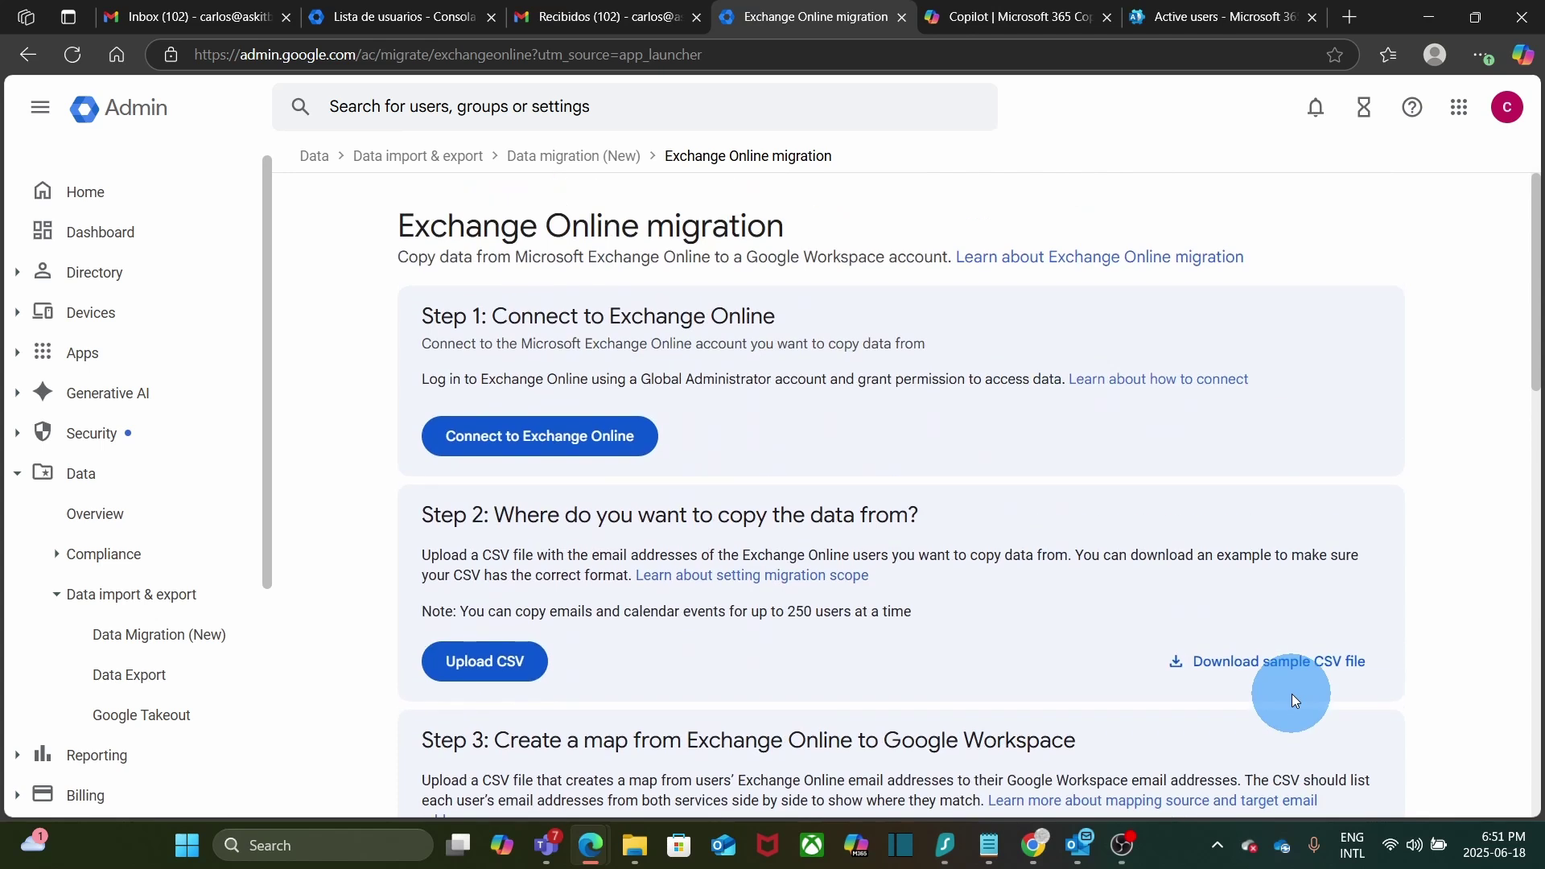
- Connect to Exchange Online with the itbe.cloud administrator account and accept the permissions requested by Google Workspace Migrate
left_click(523, 438)
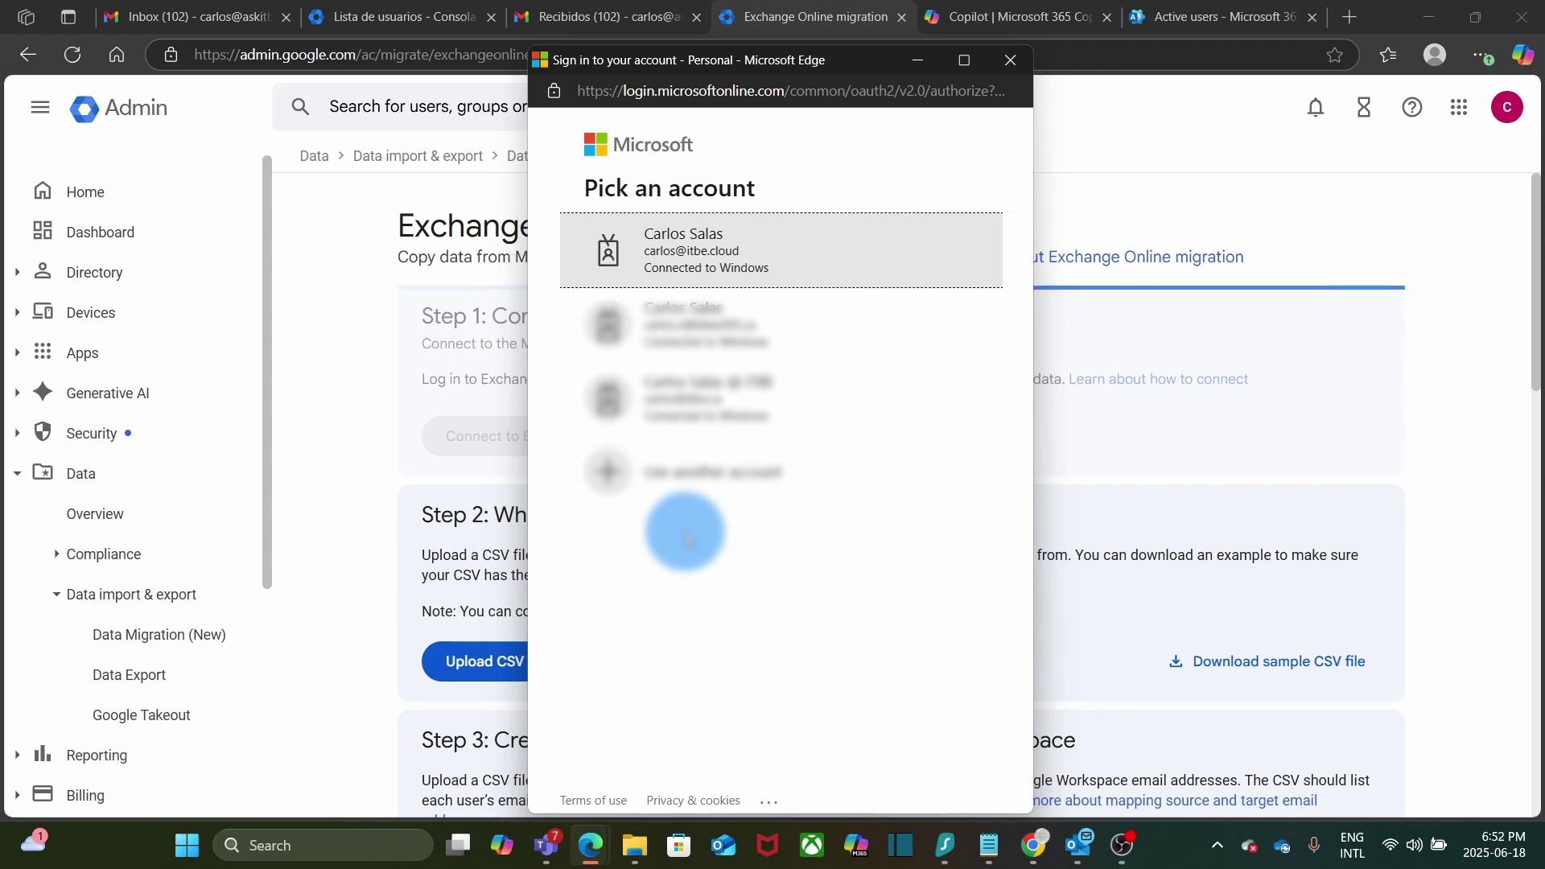
left_click(745, 244)
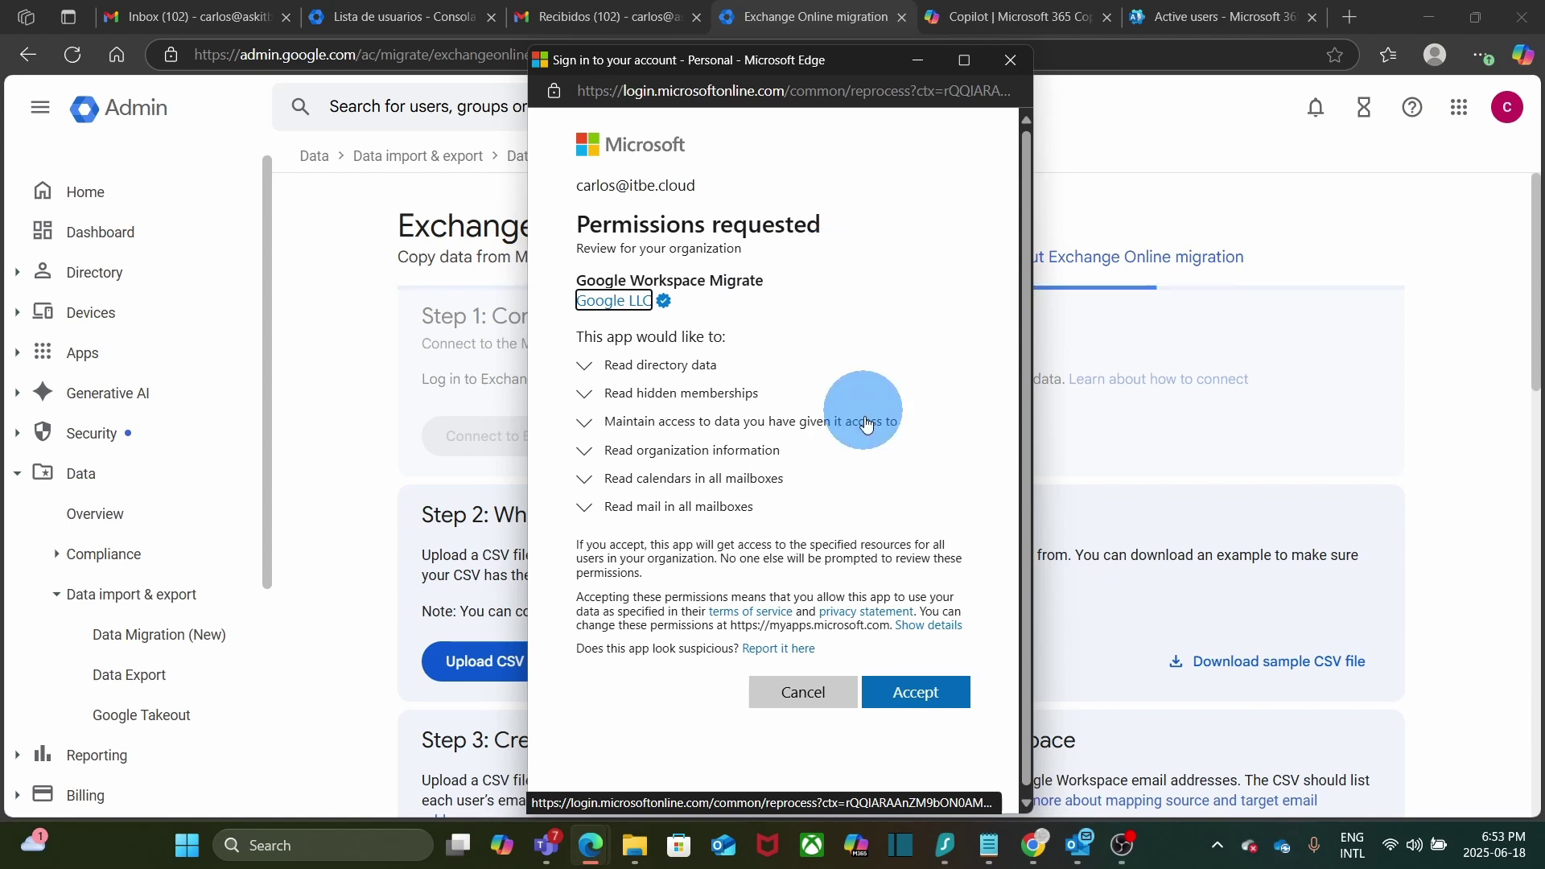
left_click(923, 703)
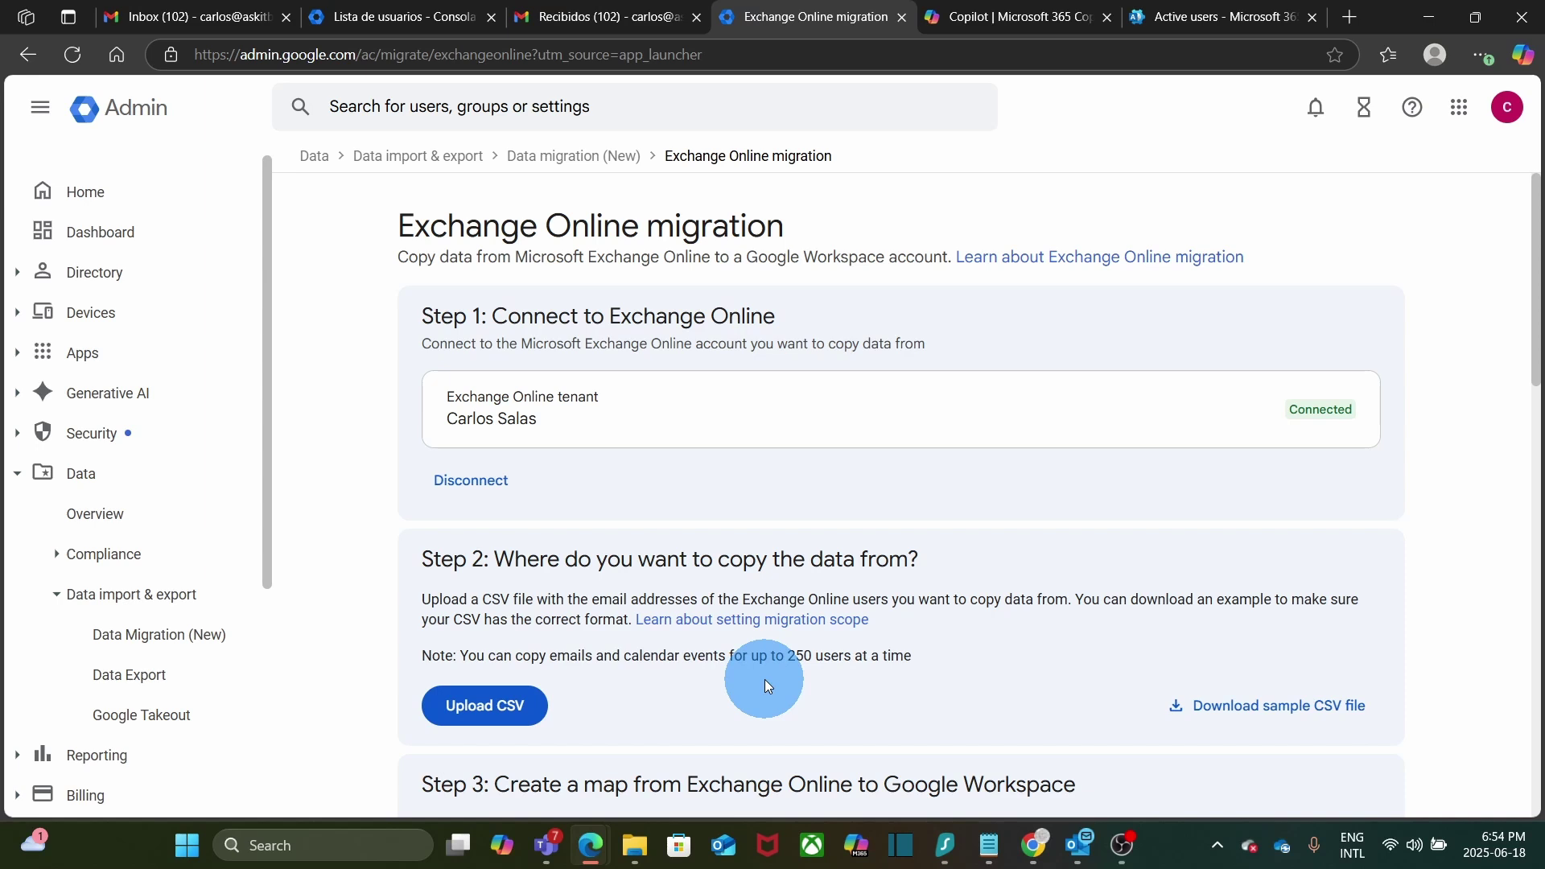
- Download the sample CSV for the source users, then switch to Notepad and select the Source Exchange Email header line
left_click(1260, 708)
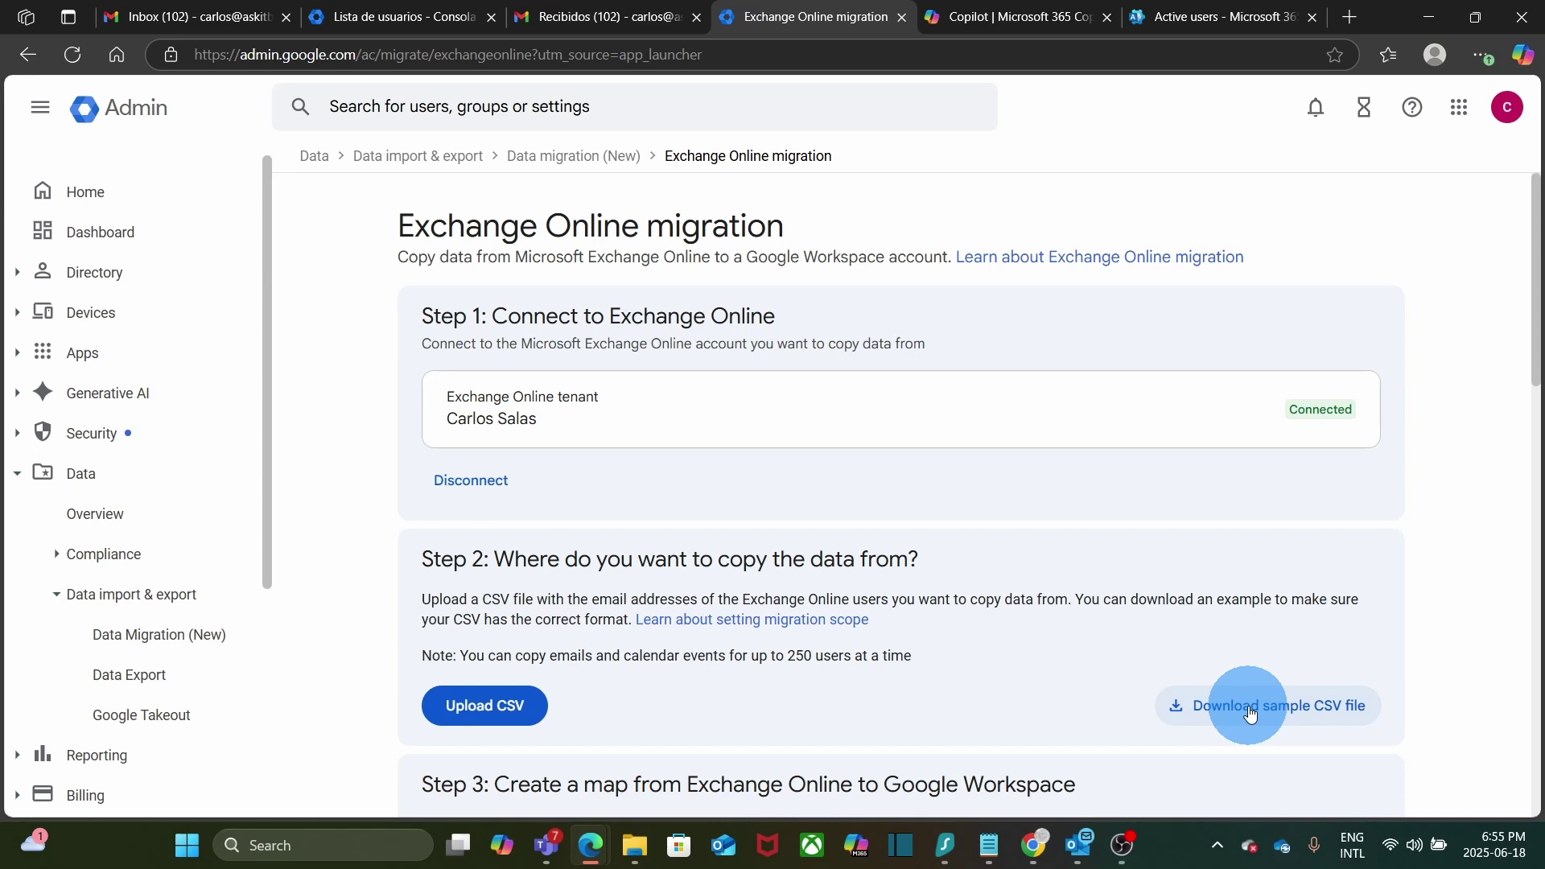
mouse_move(990, 845)
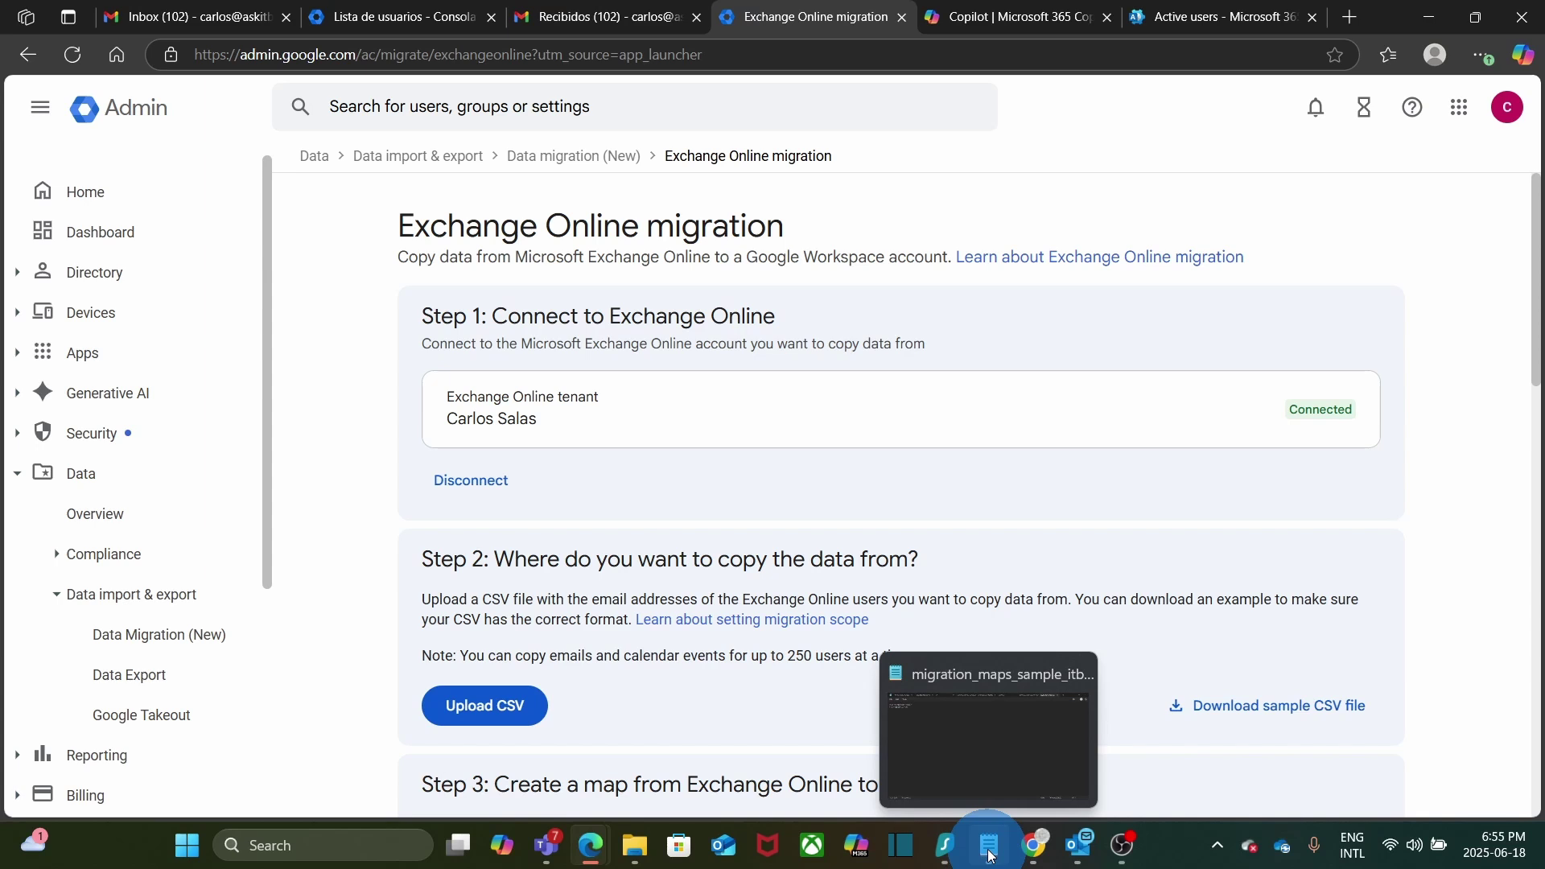
left_click(990, 854)
double_click(185, 90)
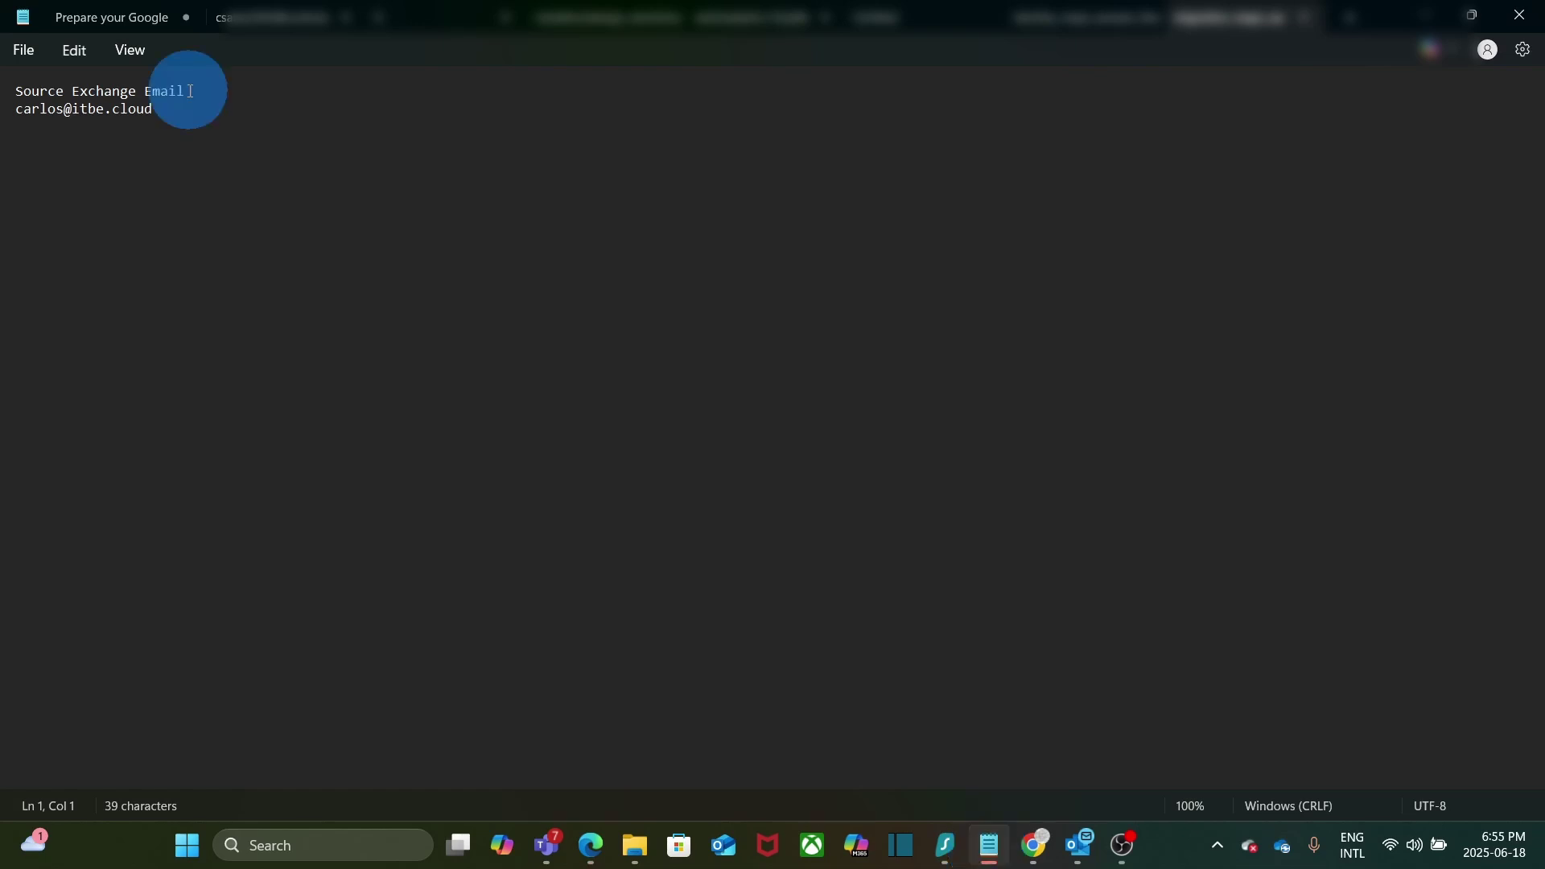
left_click_drag(239, 91, 34, 96)
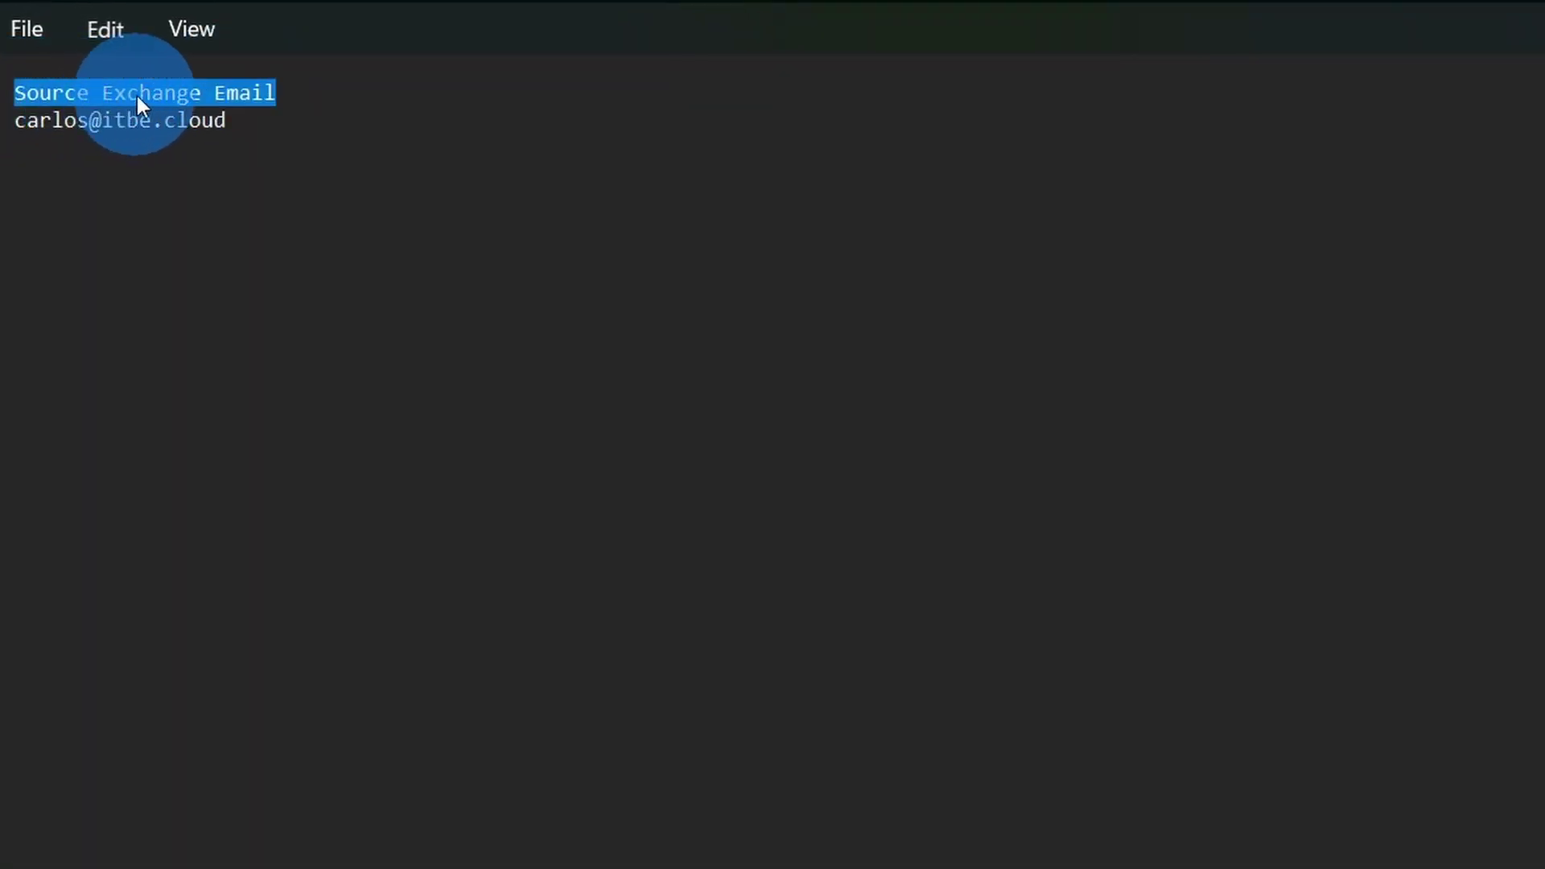
- Paste additional source email addresses on new lines below the existing address, then delete them
left_click(244, 126)
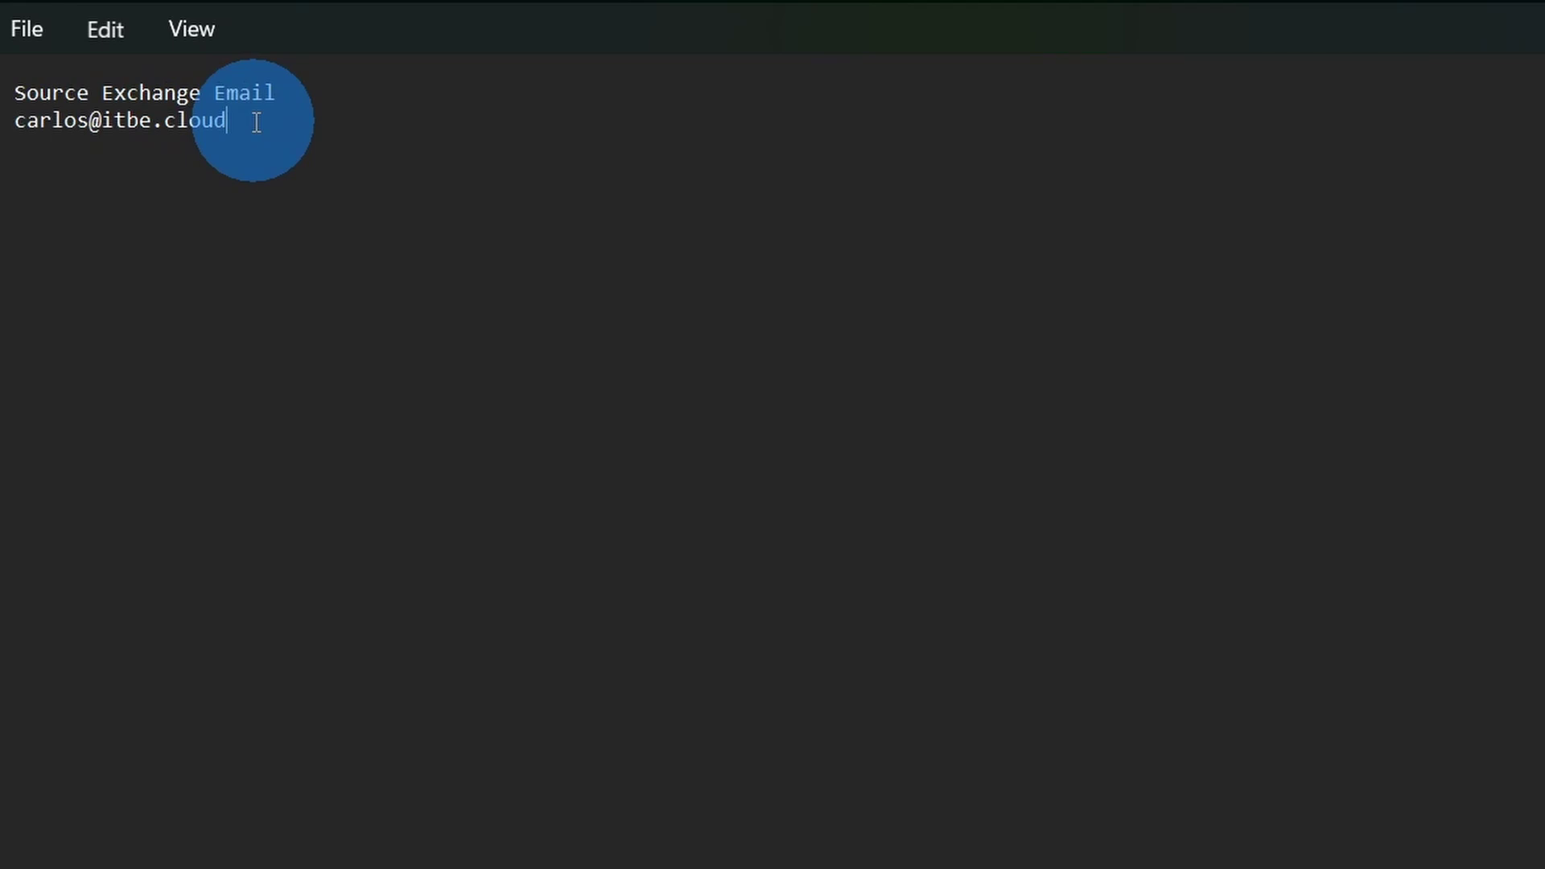
key("Return")
key("ctrl+v")
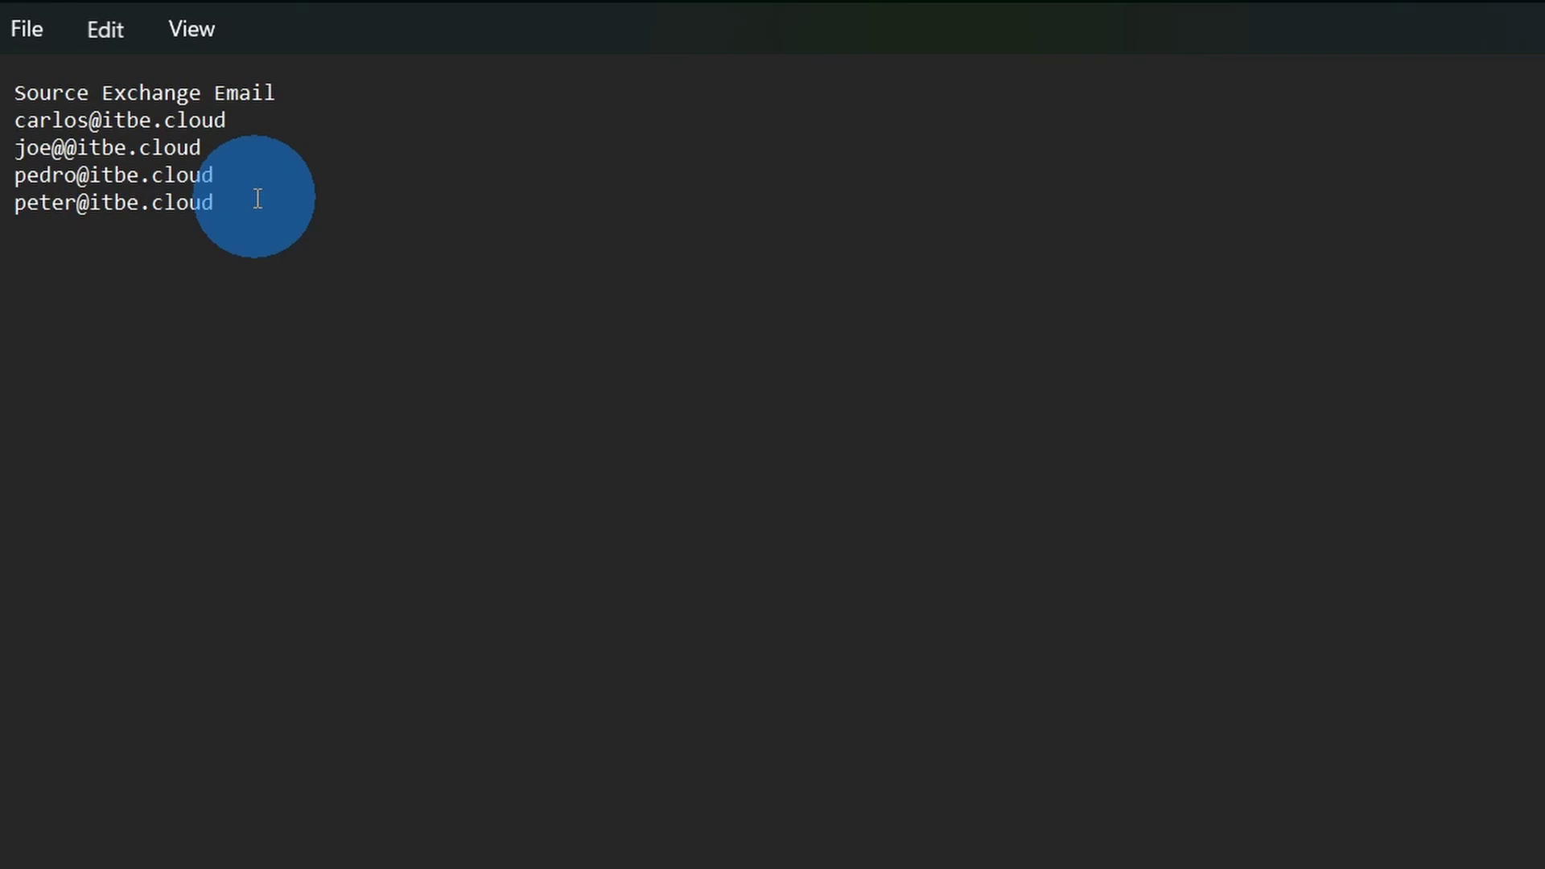
left_click_drag(249, 204, 8, 155)
key("Delete")
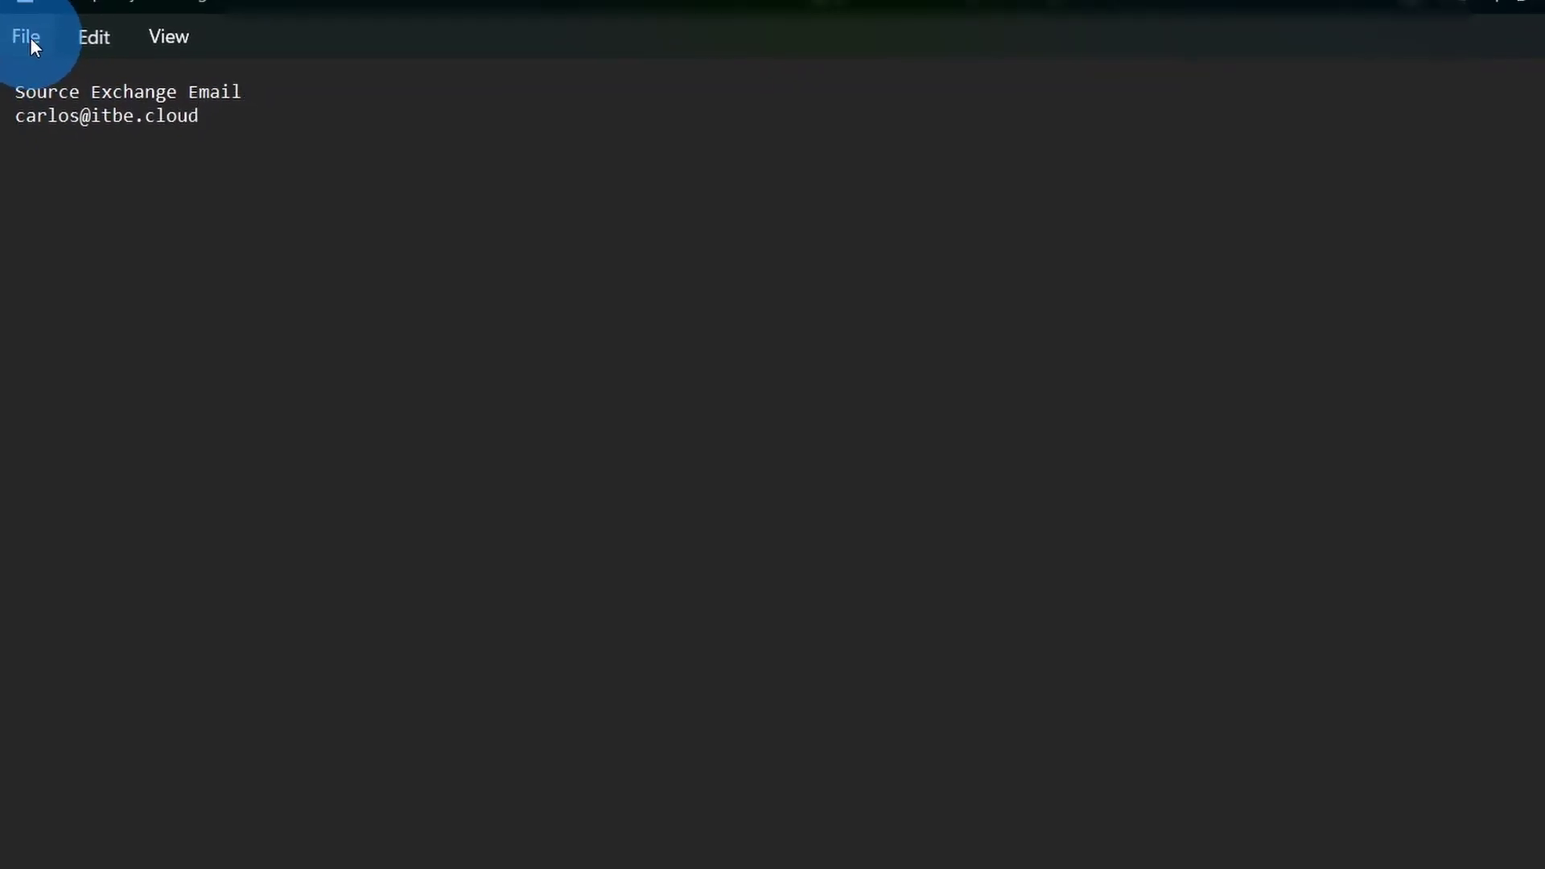
- Save the source user list to the Desktop as migration_maps_sample_itbecloud_test2.cvs
left_click(27, 38)
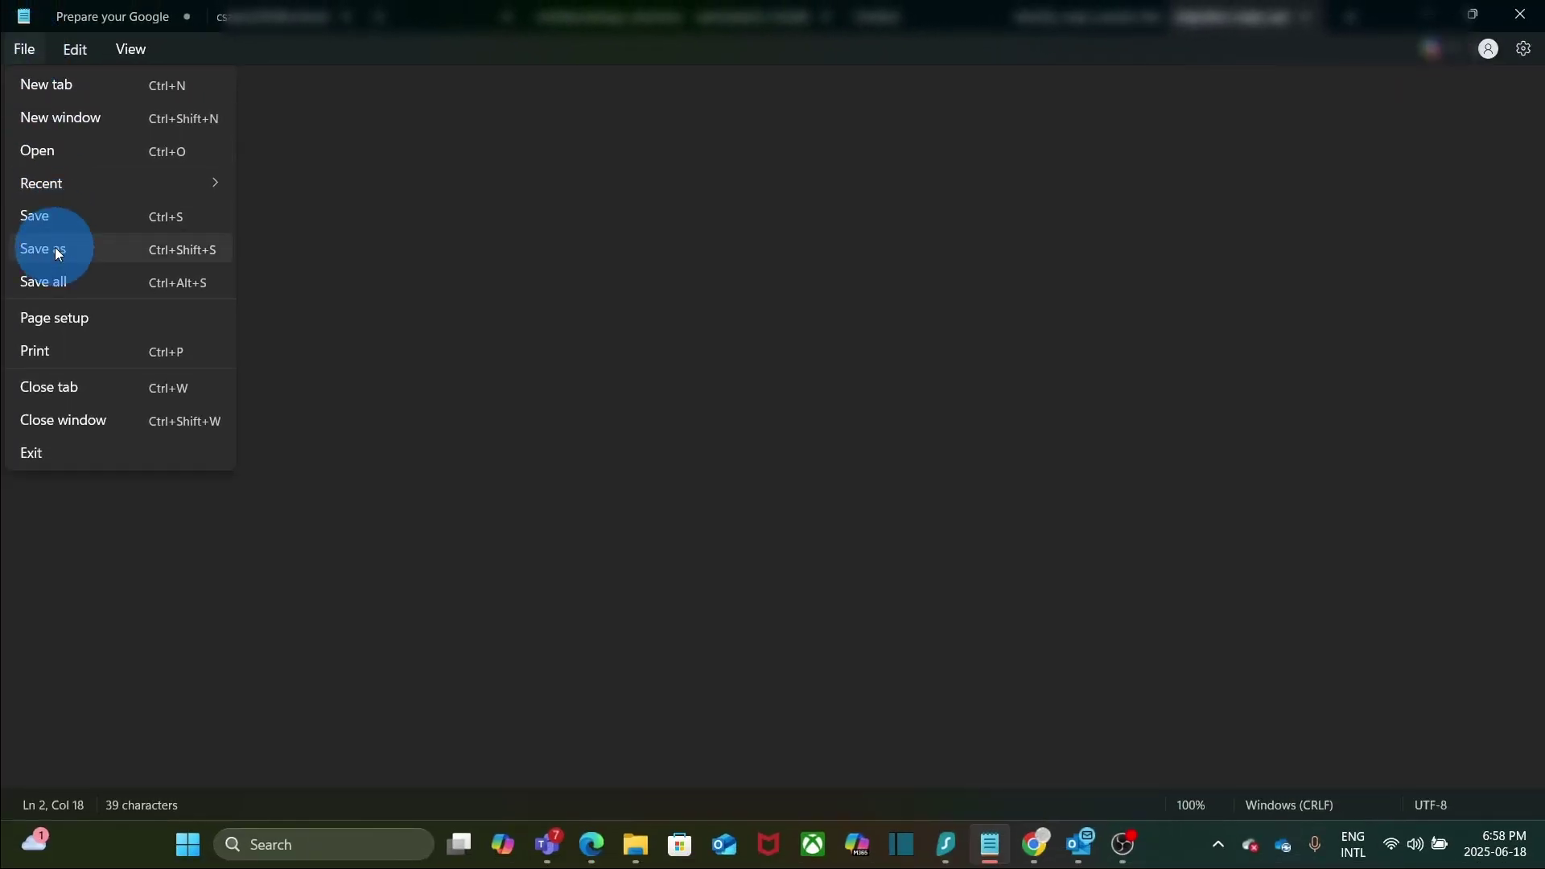
left_click(56, 251)
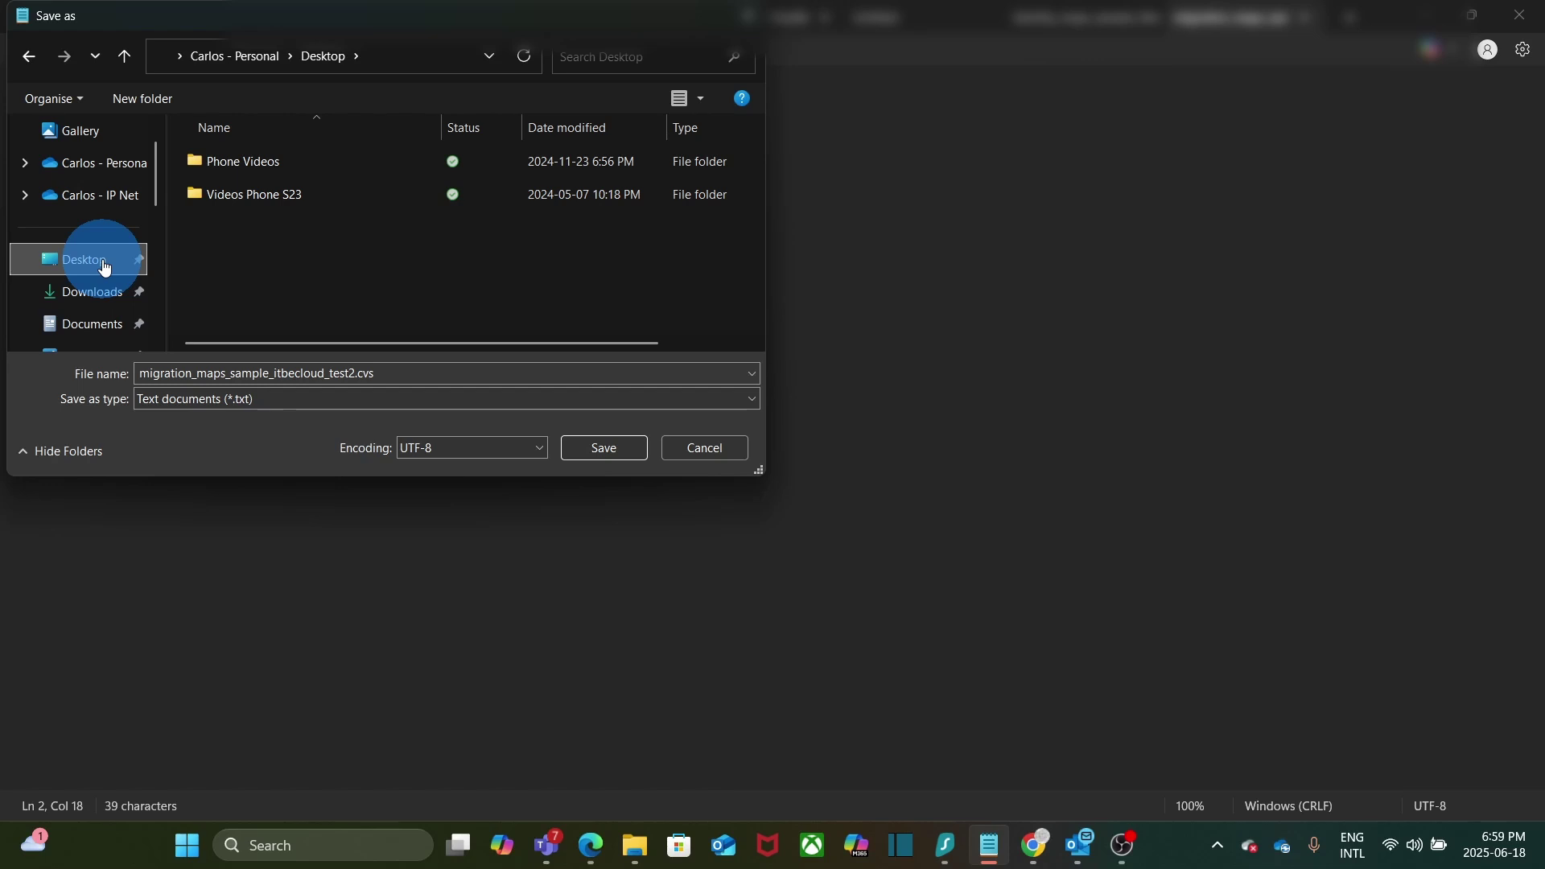
left_click(588, 456)
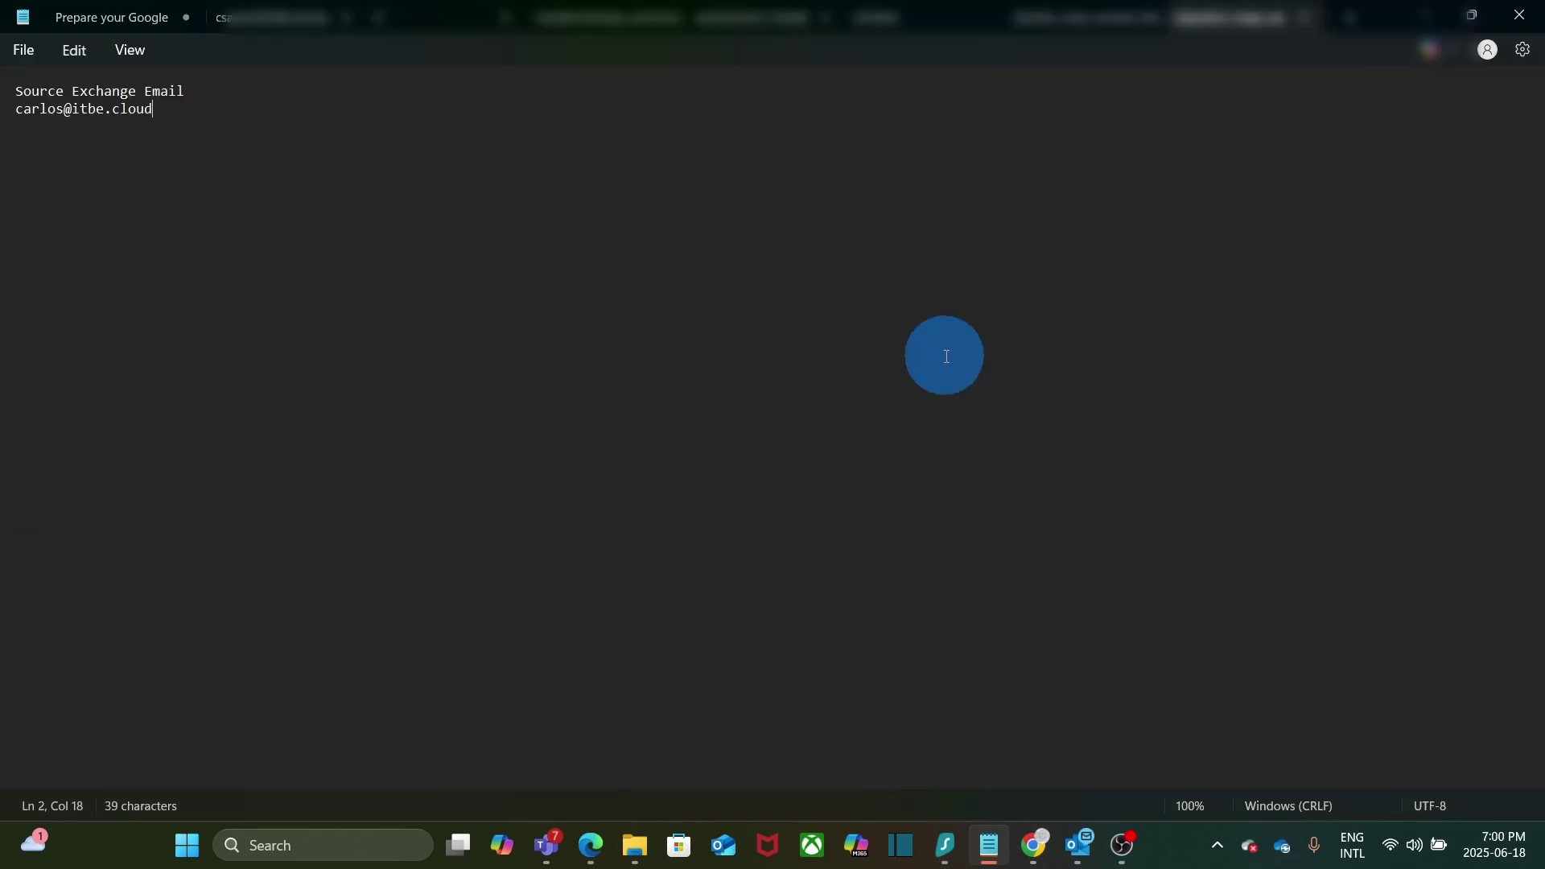
- Switch back to Edge and upload migration_maps_sample_itbecloud_test2.csv from the Desktop as the list of users to copy from
left_click(589, 844)
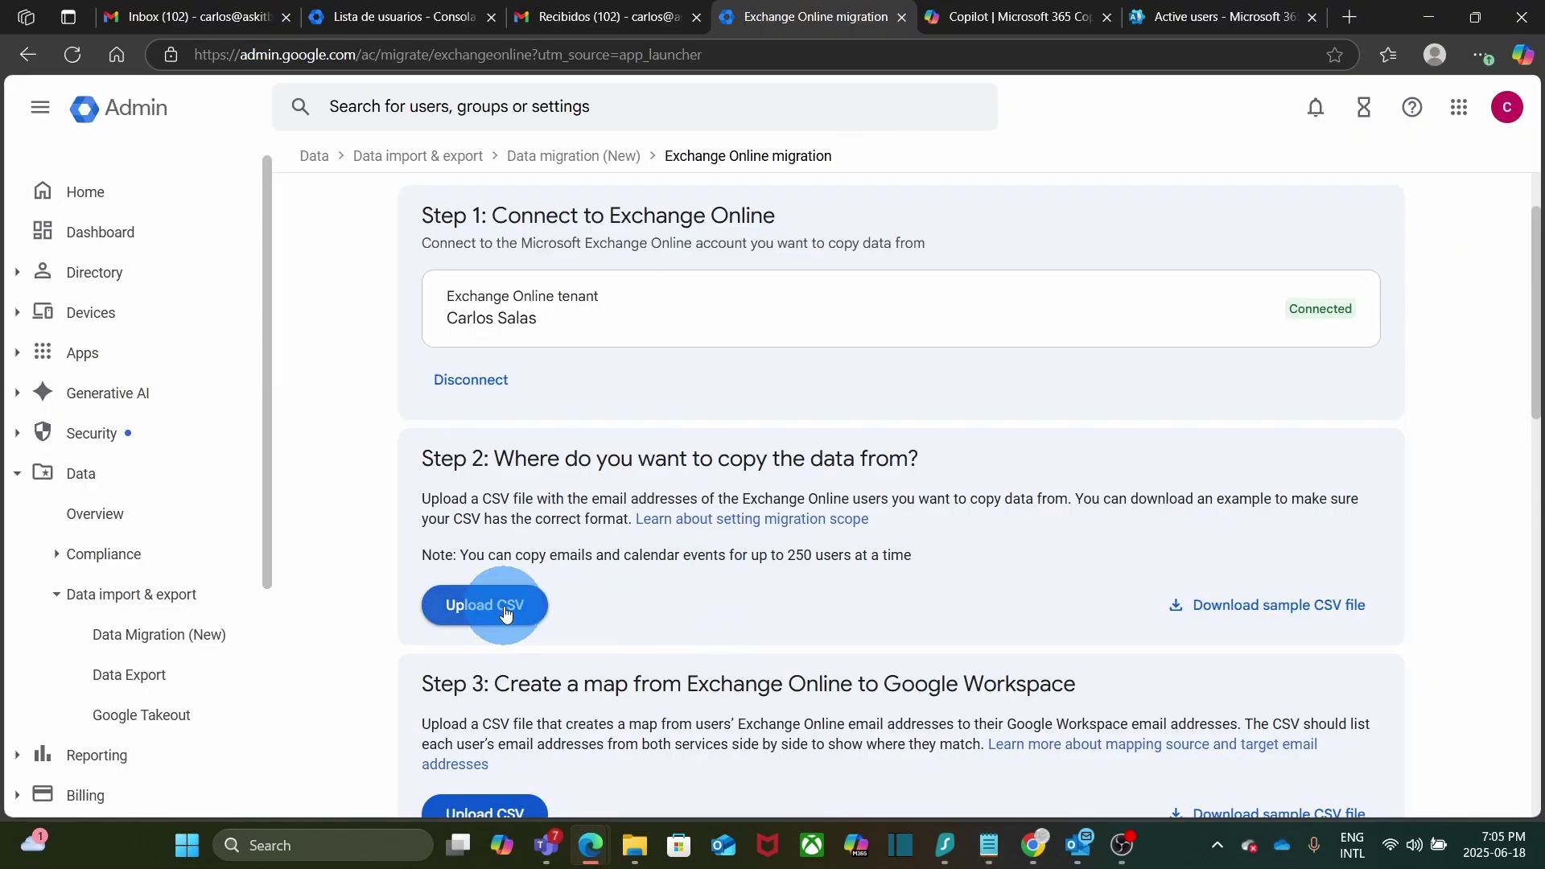
left_click(504, 613)
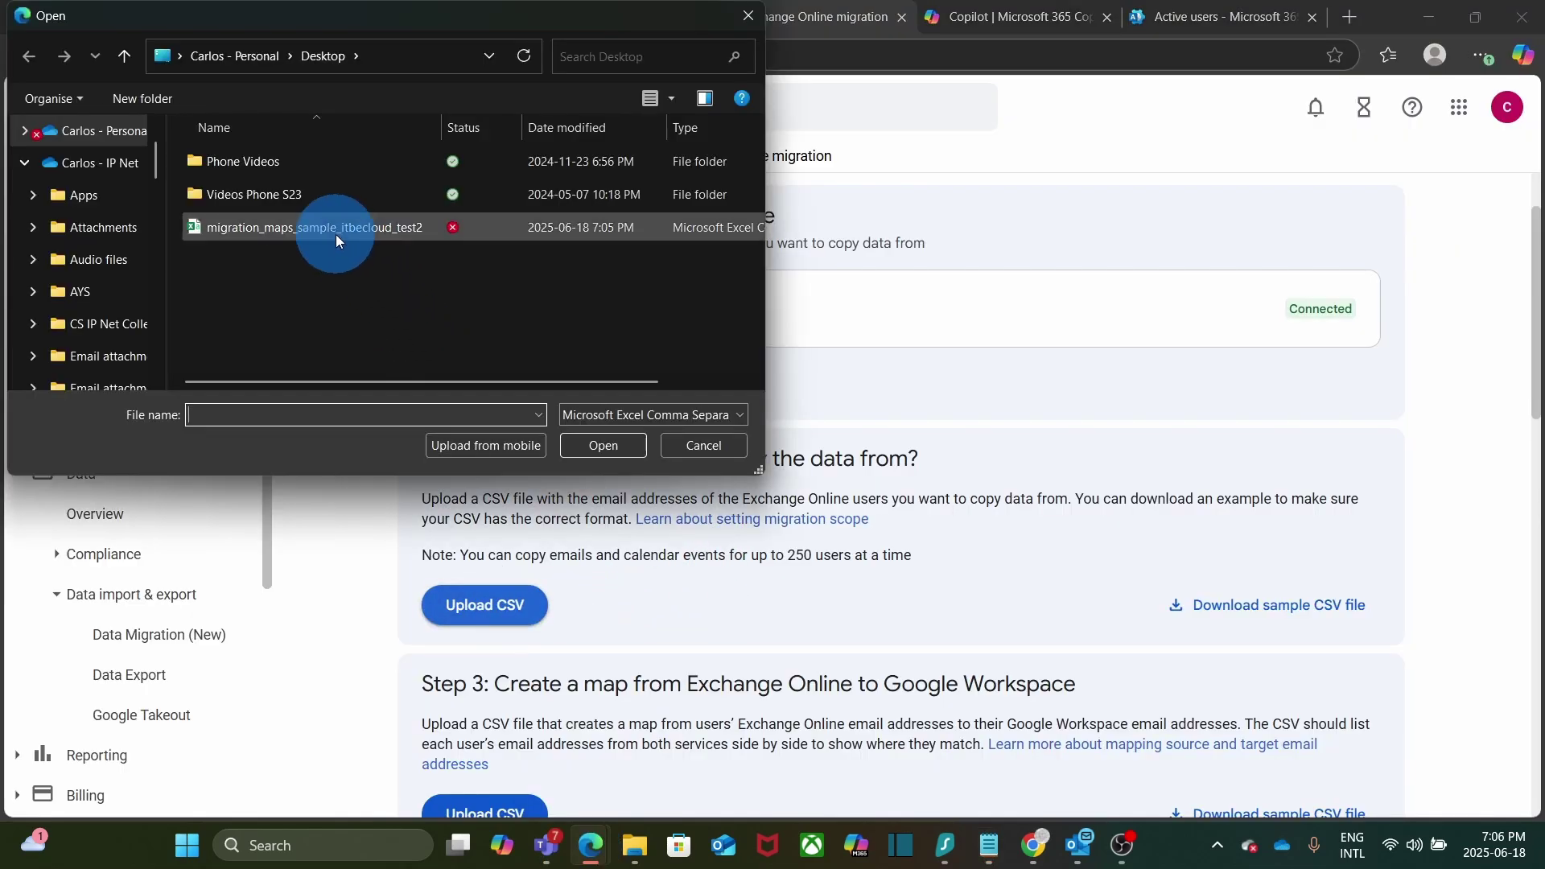
left_click(335, 229)
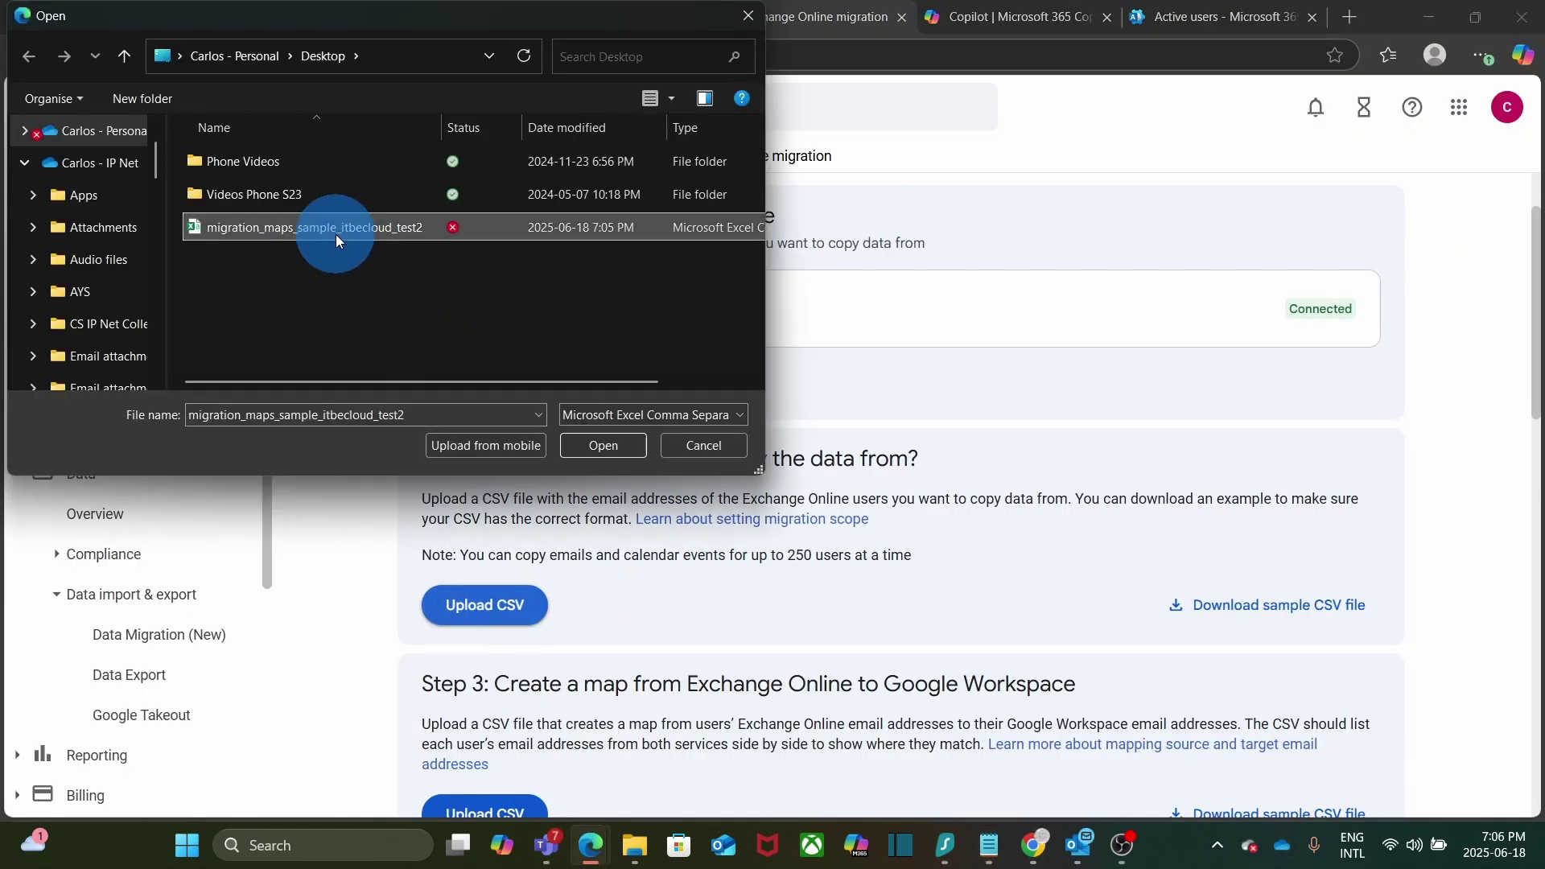
left_click(602, 446)
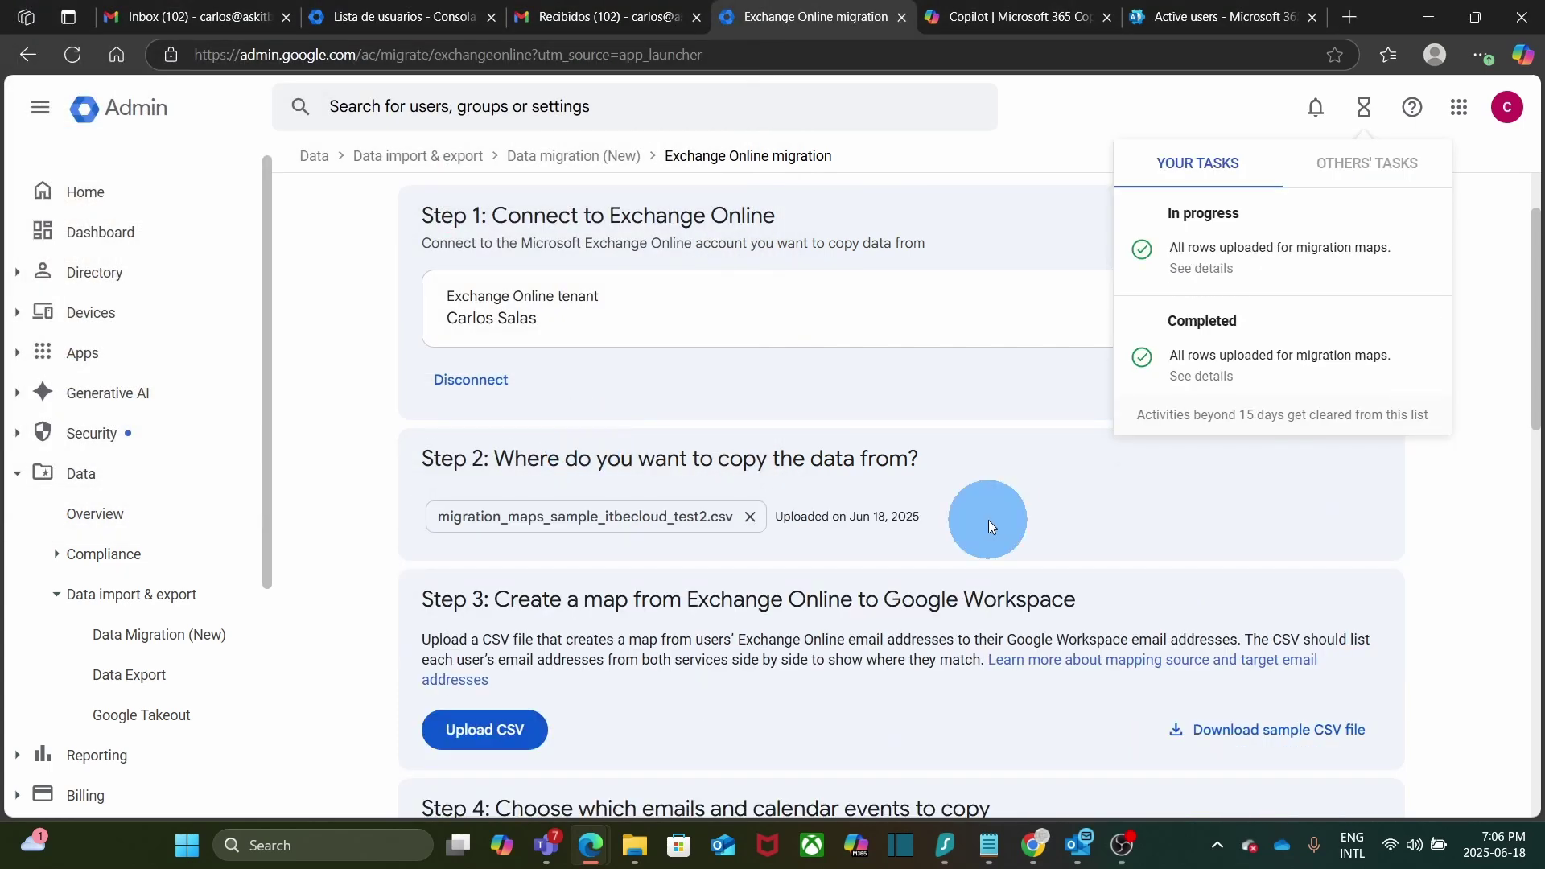
scroll(988, 520, "down", 1)
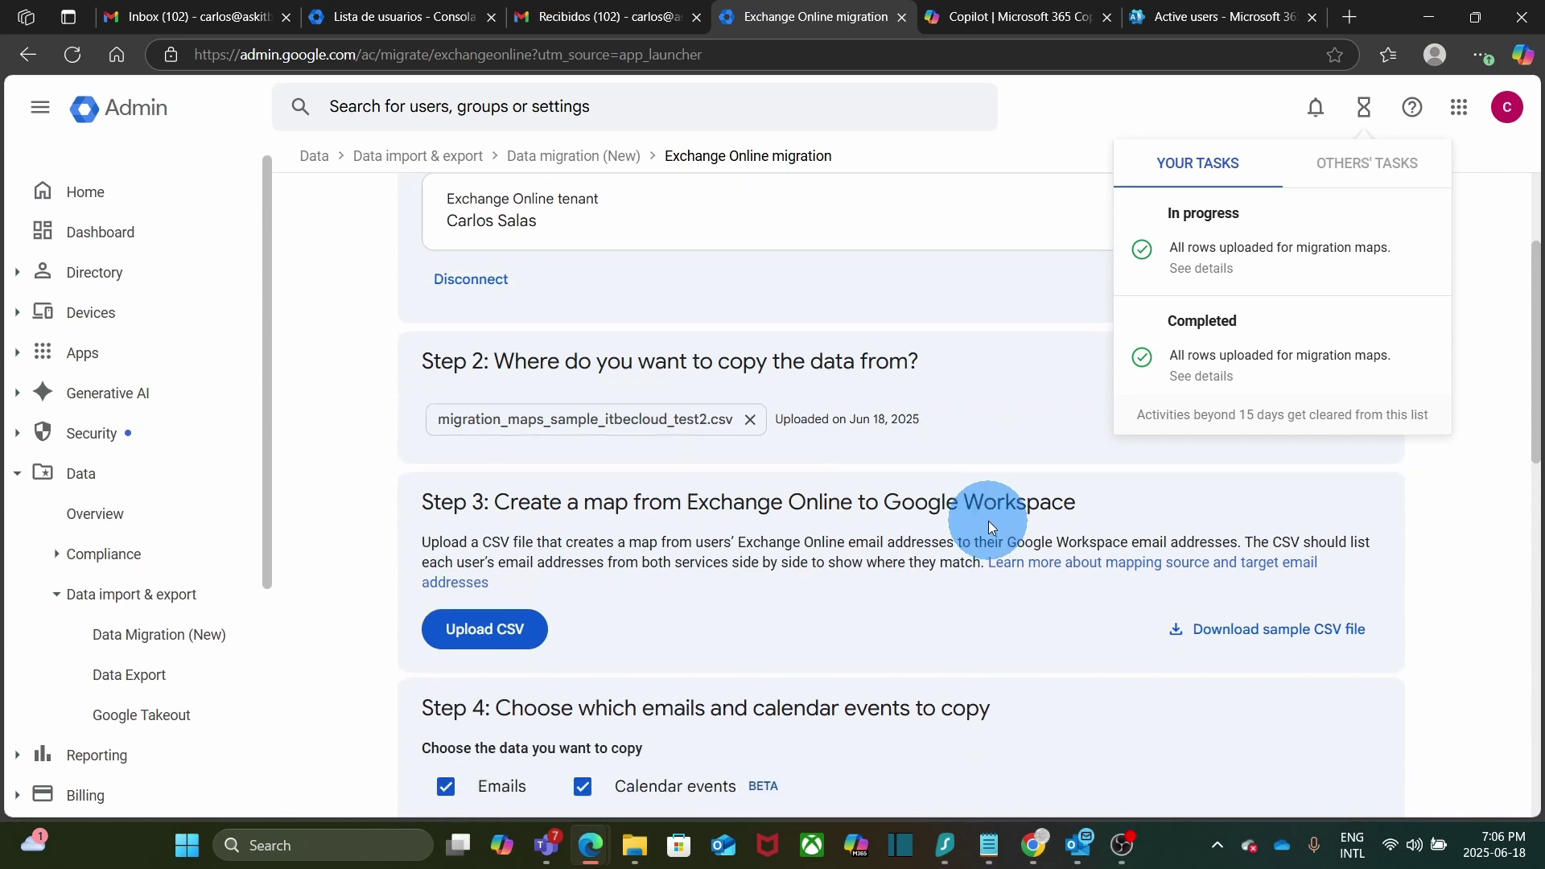
left_click(613, 587)
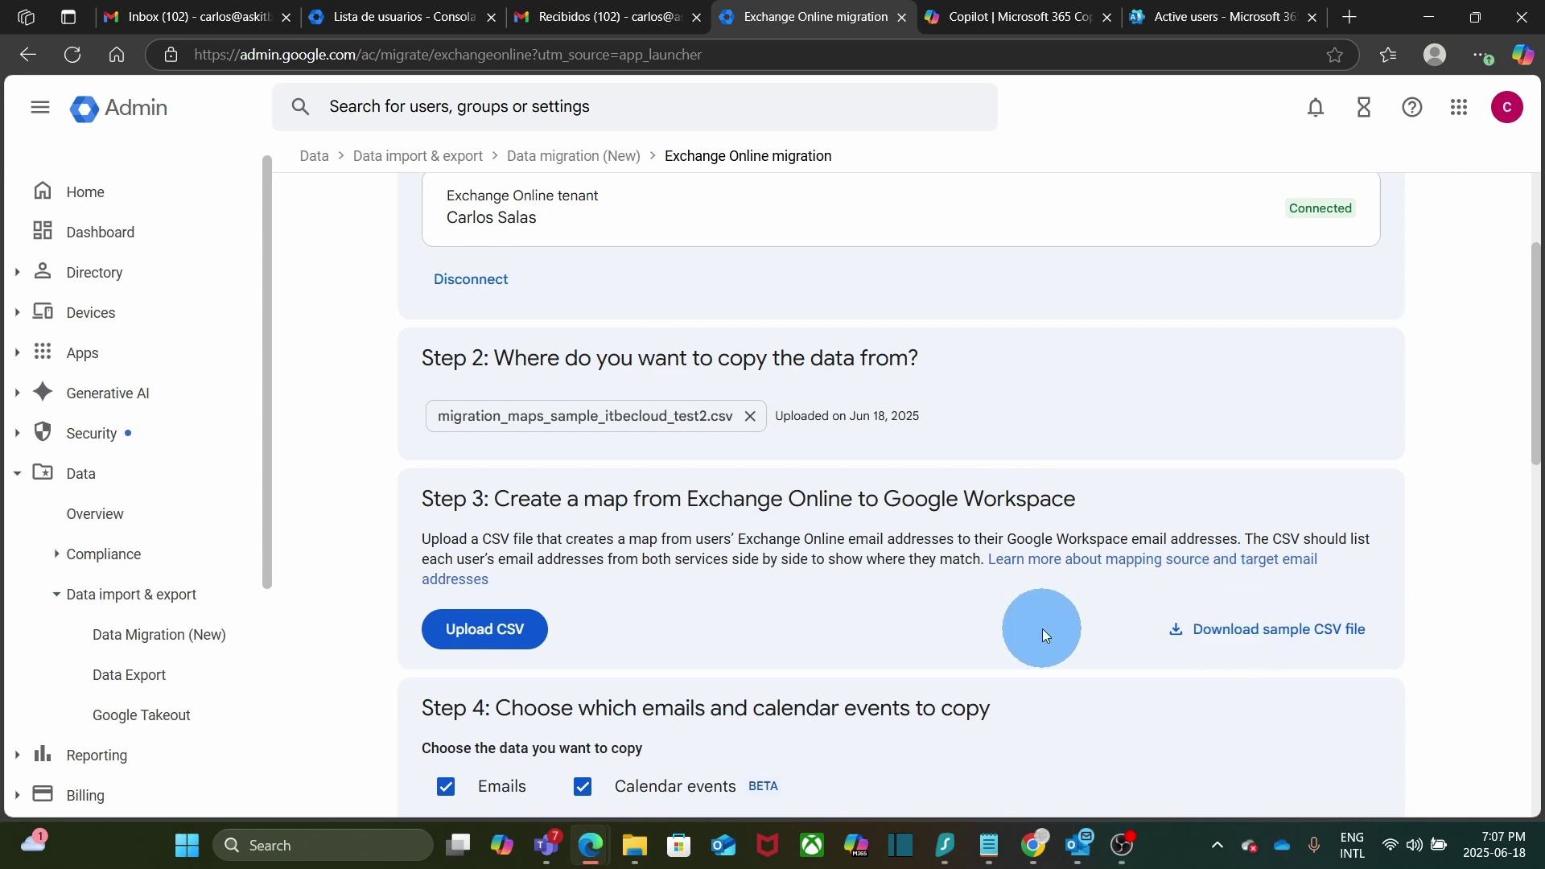
- Switch to Notepad and replace the user name part of the destination email in the Source Email,Destination Email map
left_click(990, 858)
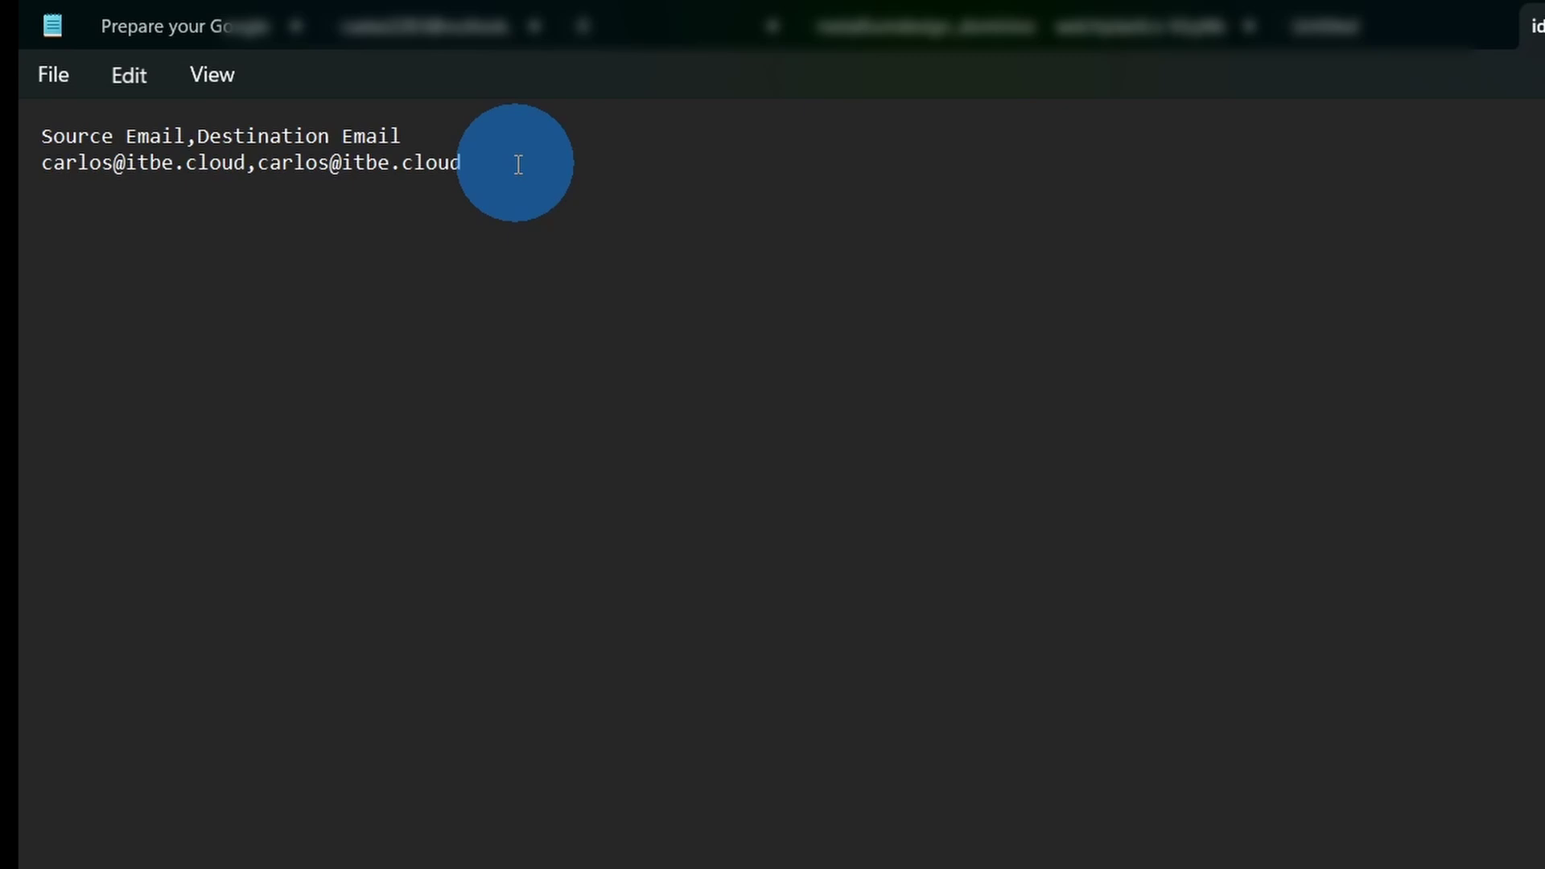
double_click(293, 164)
type("jon")
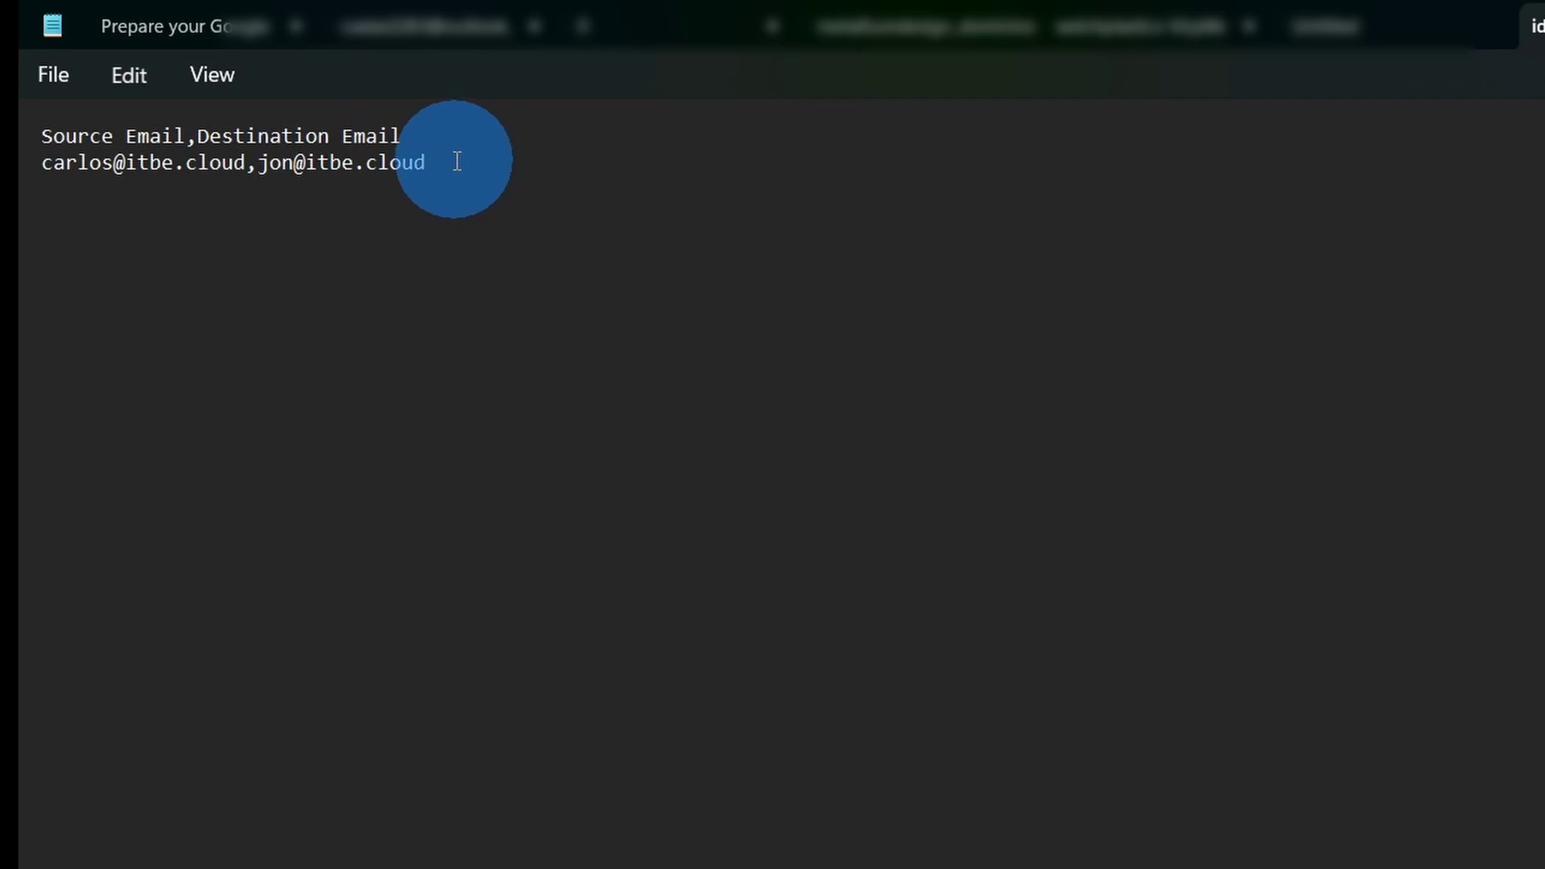
left_click(456, 162)
left_click(304, 163)
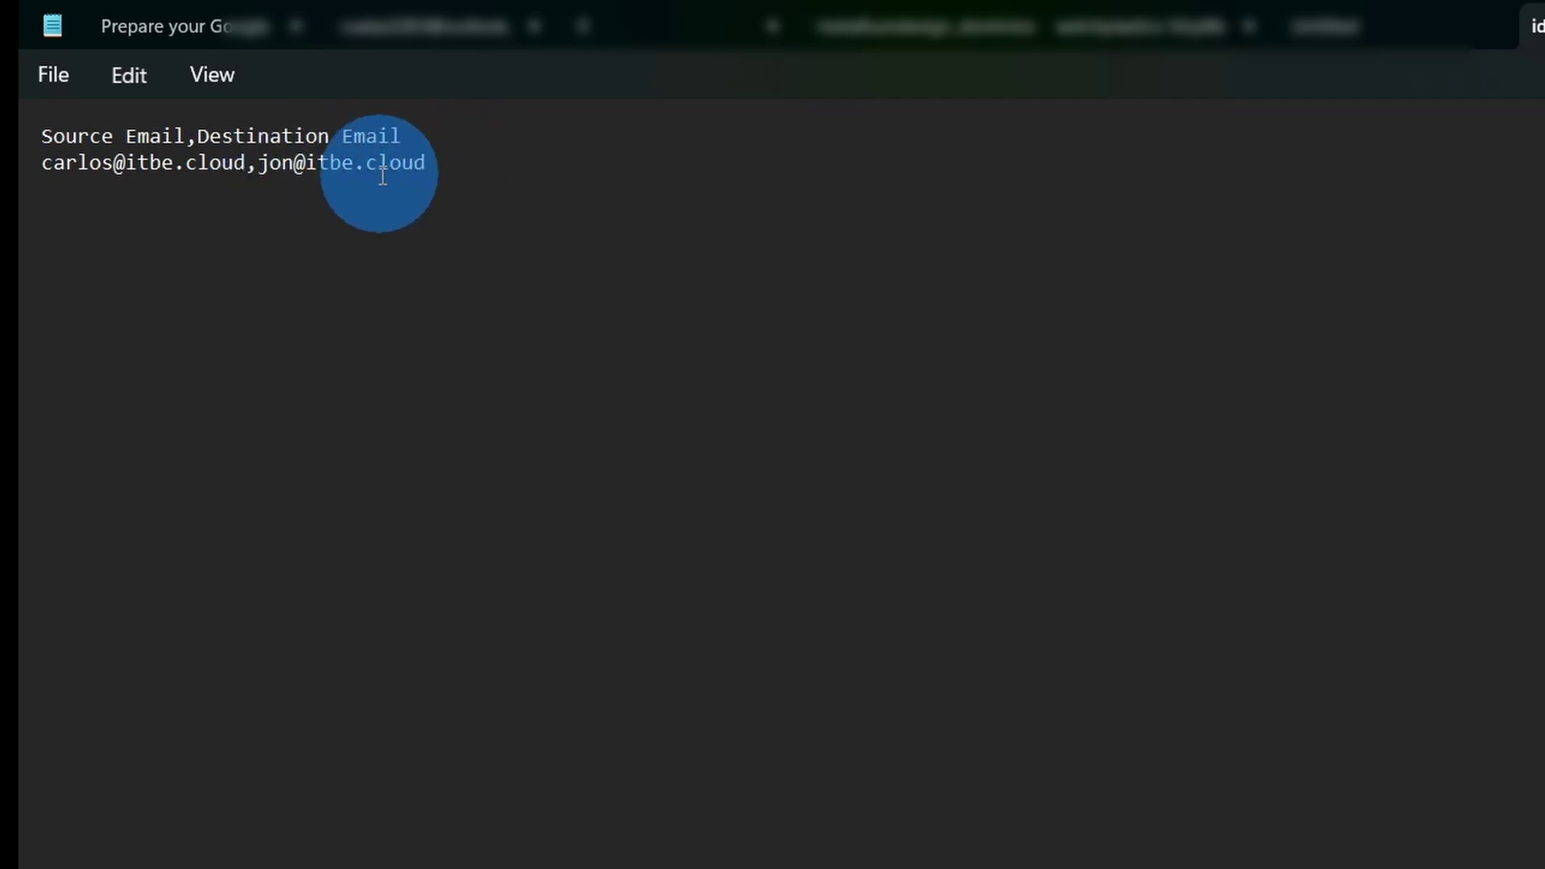
- Undo the last change to the user name of the destination email in the map
key("ctrl+z")
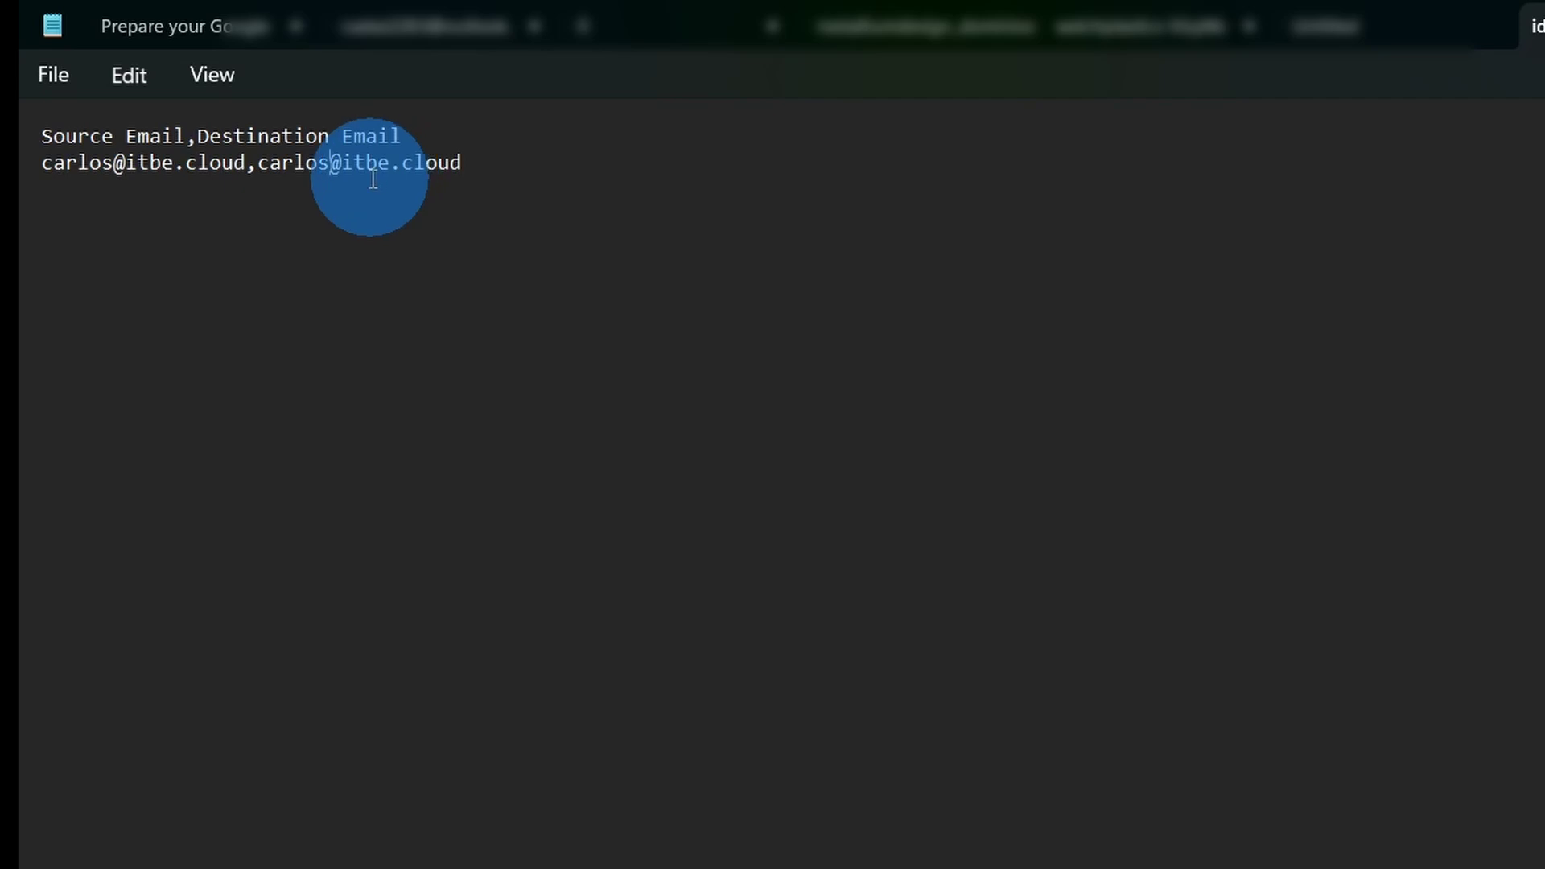
- Add two more source and destination email pairs on new lines below the existing pair, then delete them
left_click(622, 185)
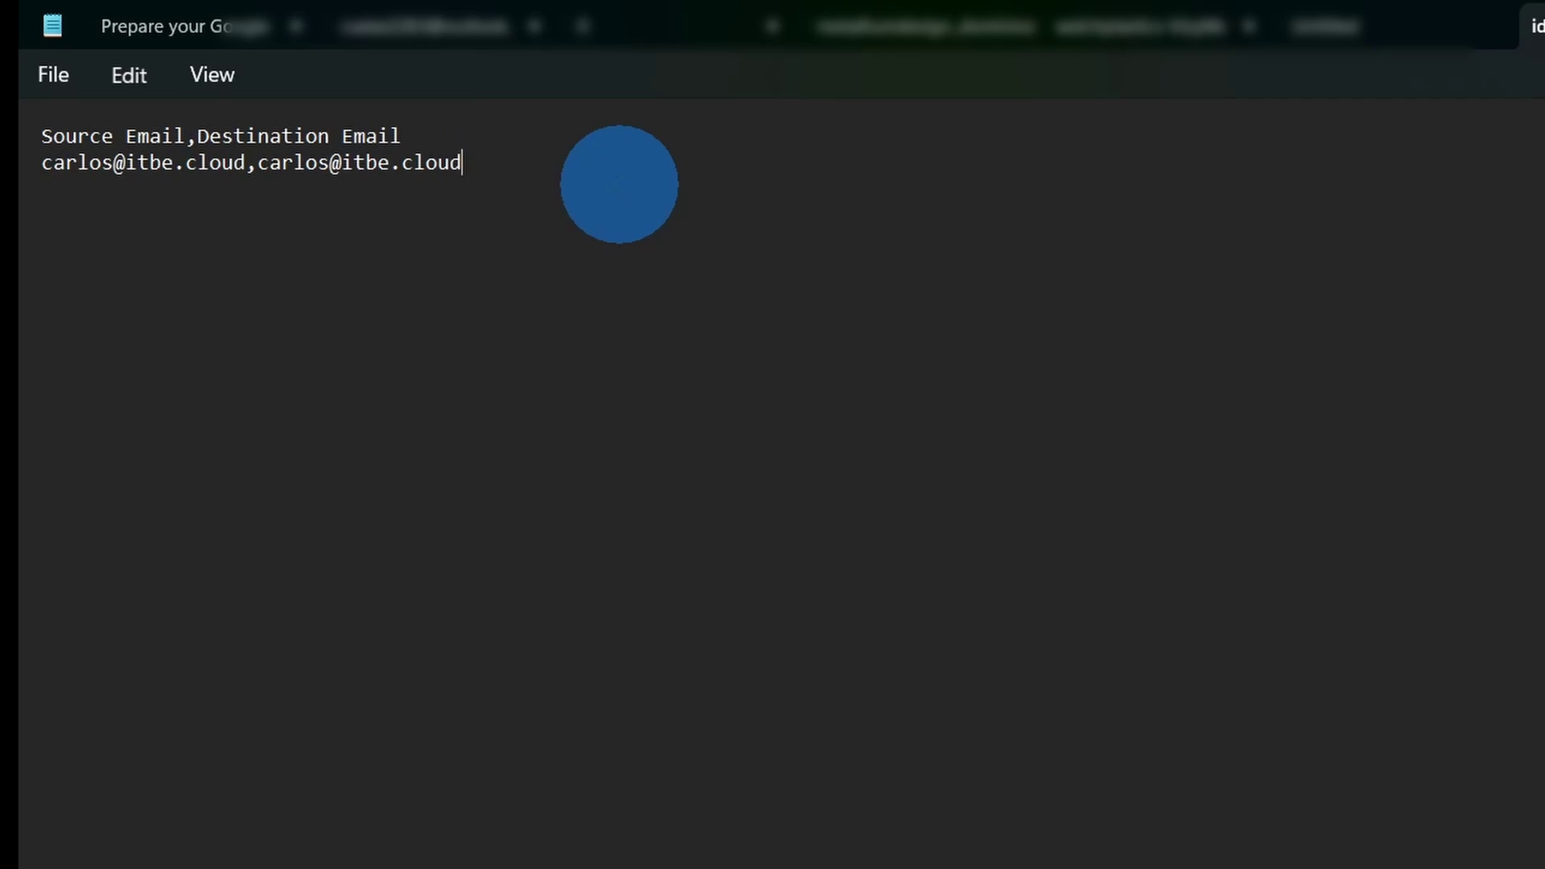
key("Return")
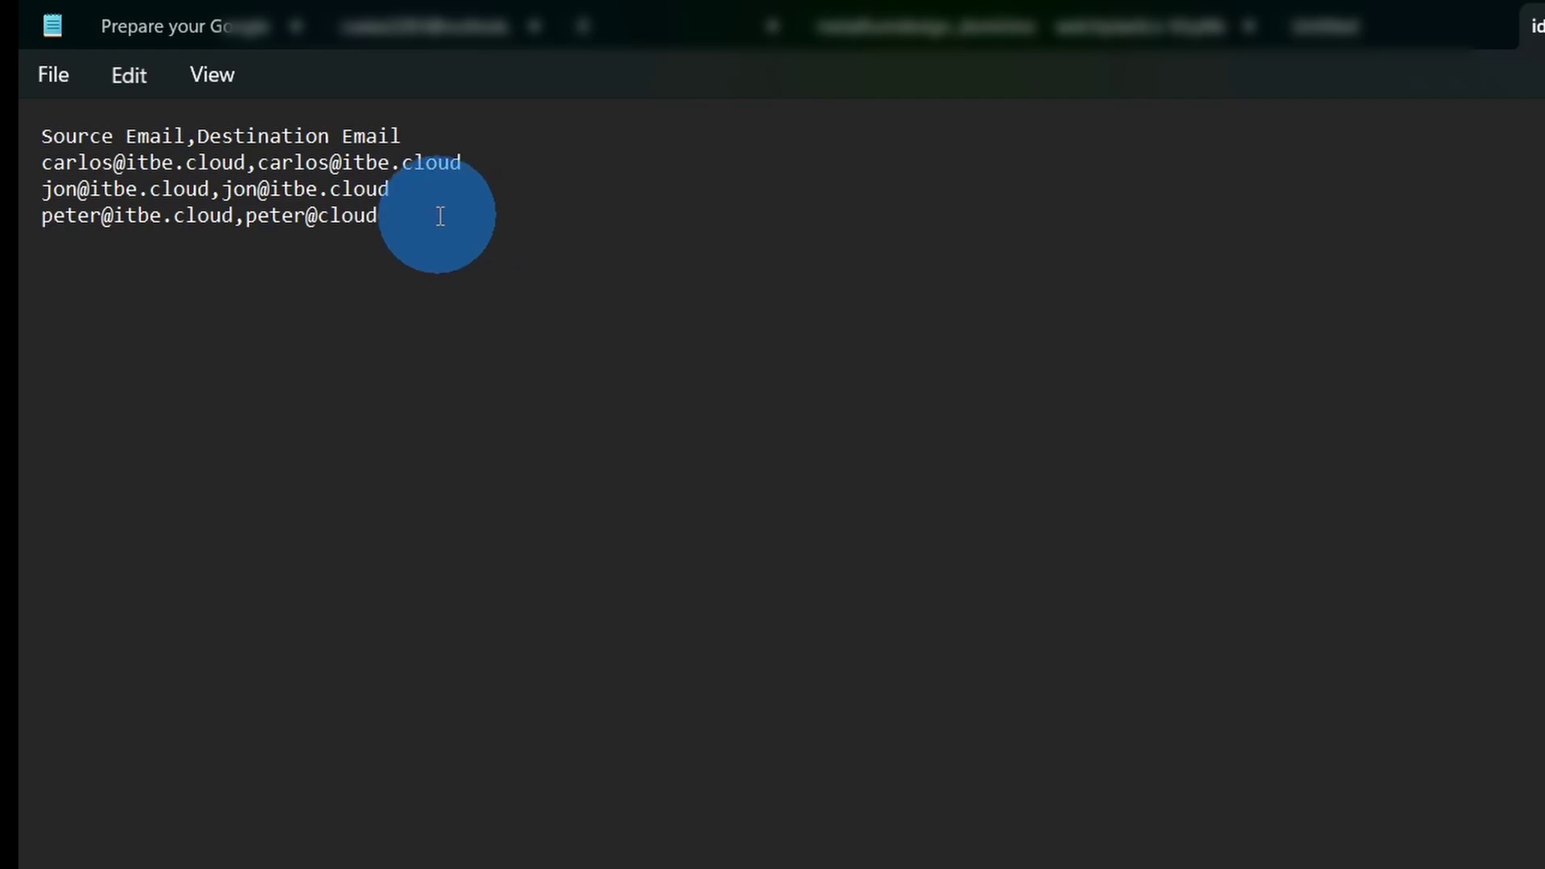
left_click_drag(440, 216, 22, 201)
key("BackSpace")
key("BackSpace")
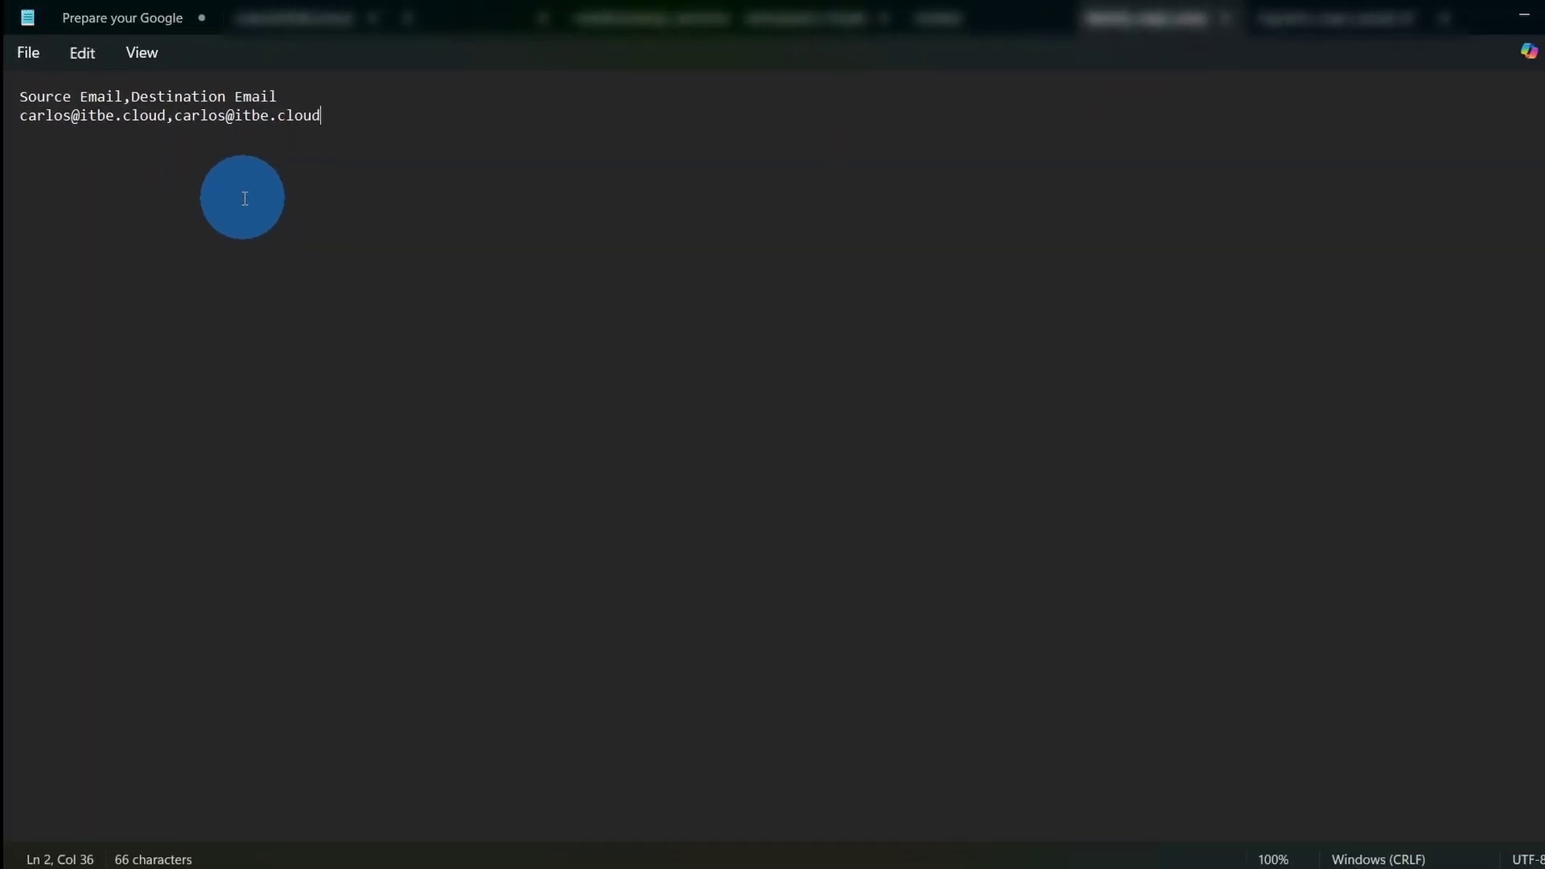
- Save the email map to the Desktop as identity_maps_sample_itbecloud_askitbe2.csv
left_click(25, 50)
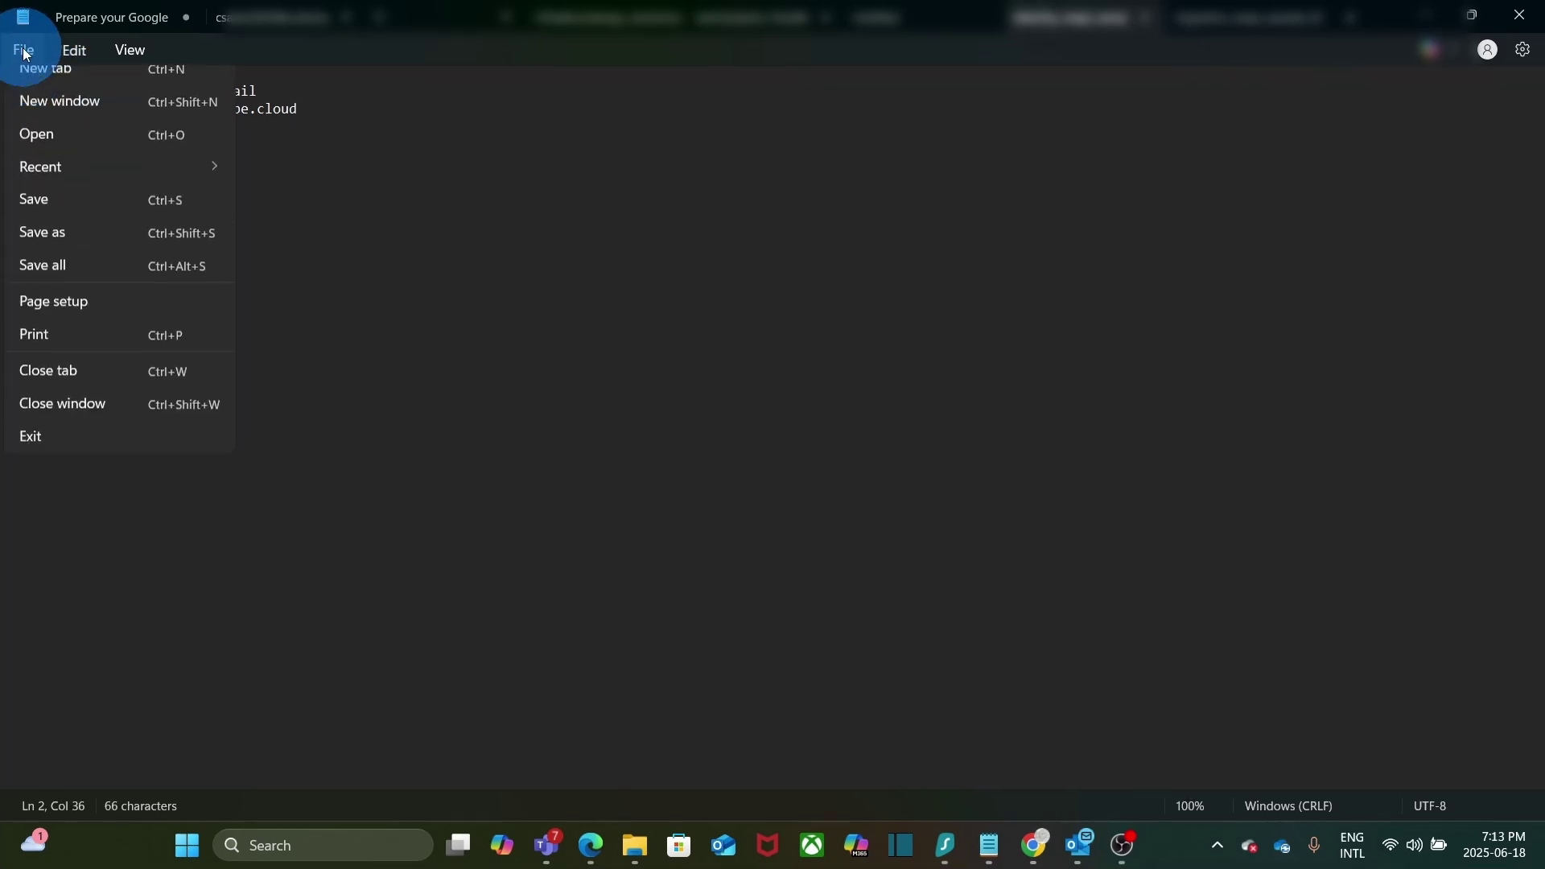
left_click(42, 248)
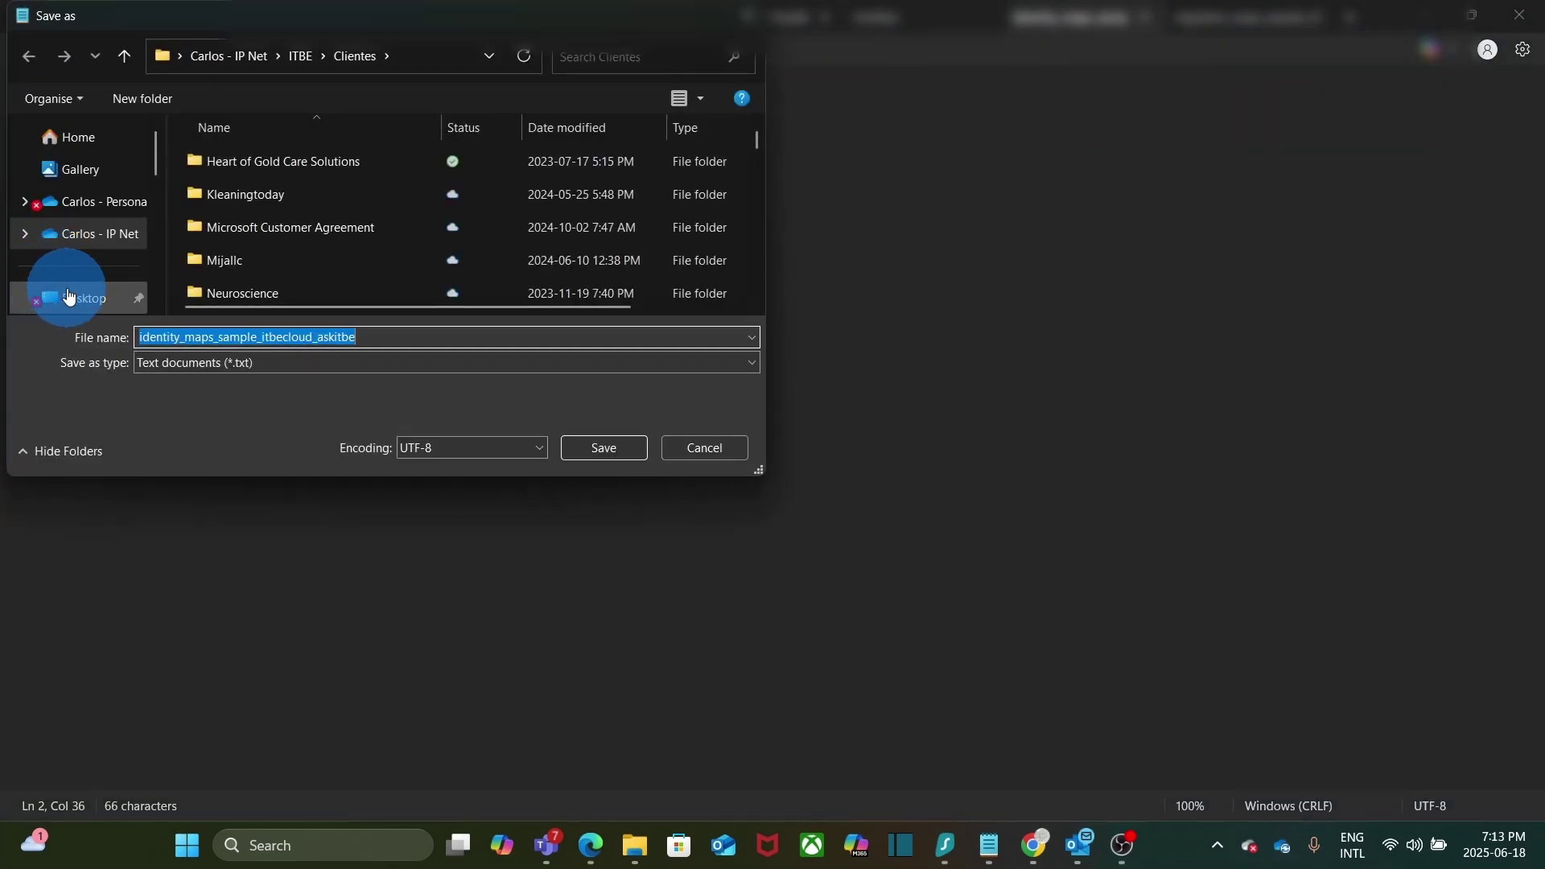
left_click(68, 296)
left_click(405, 374)
type("2.csv")
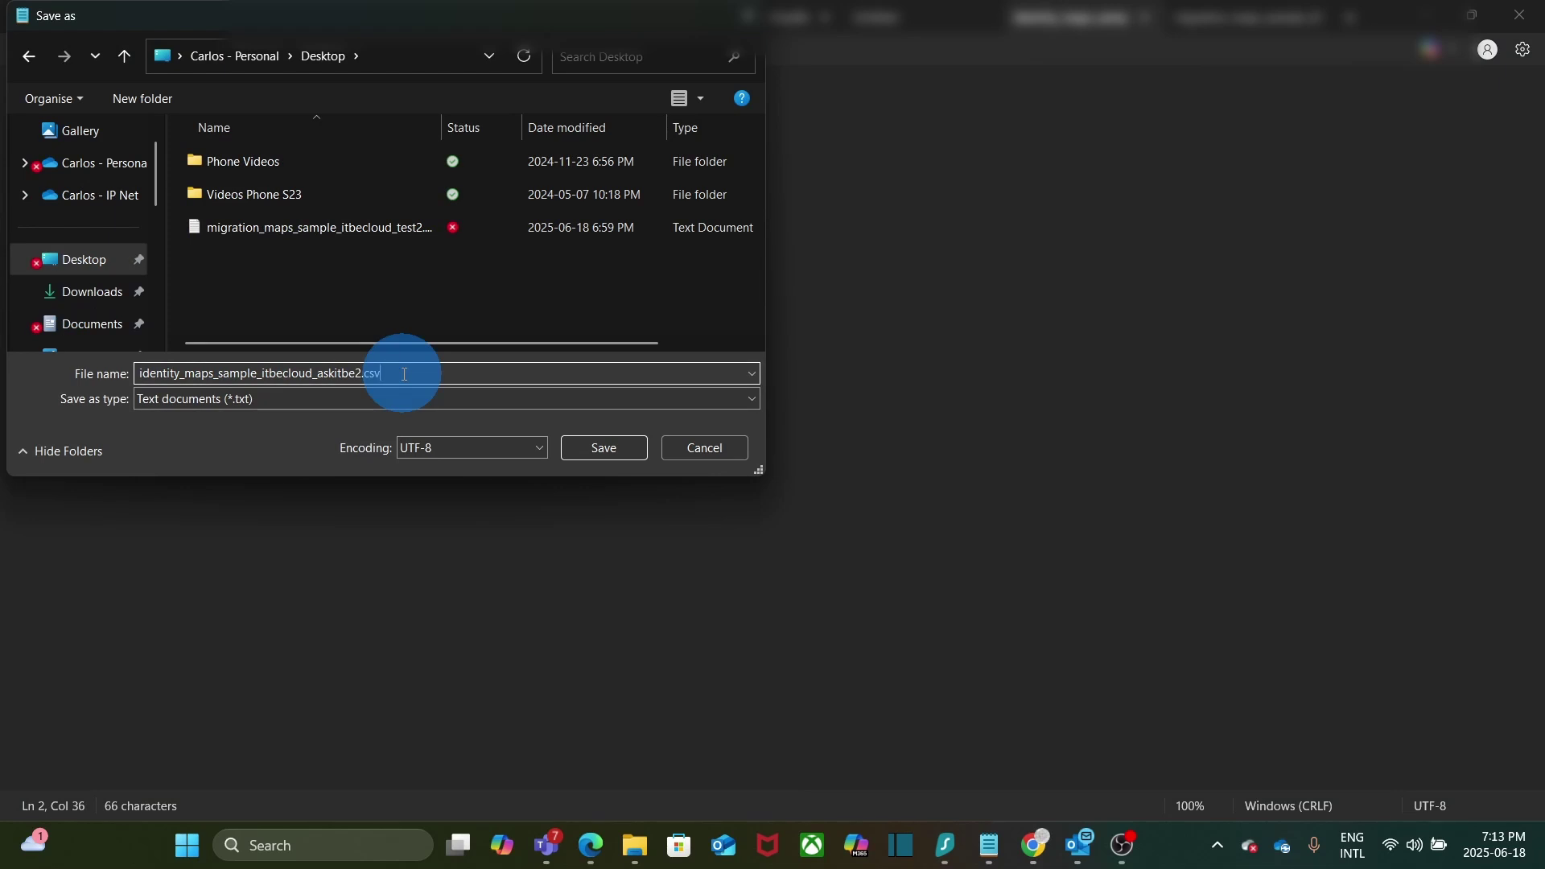
left_click(601, 452)
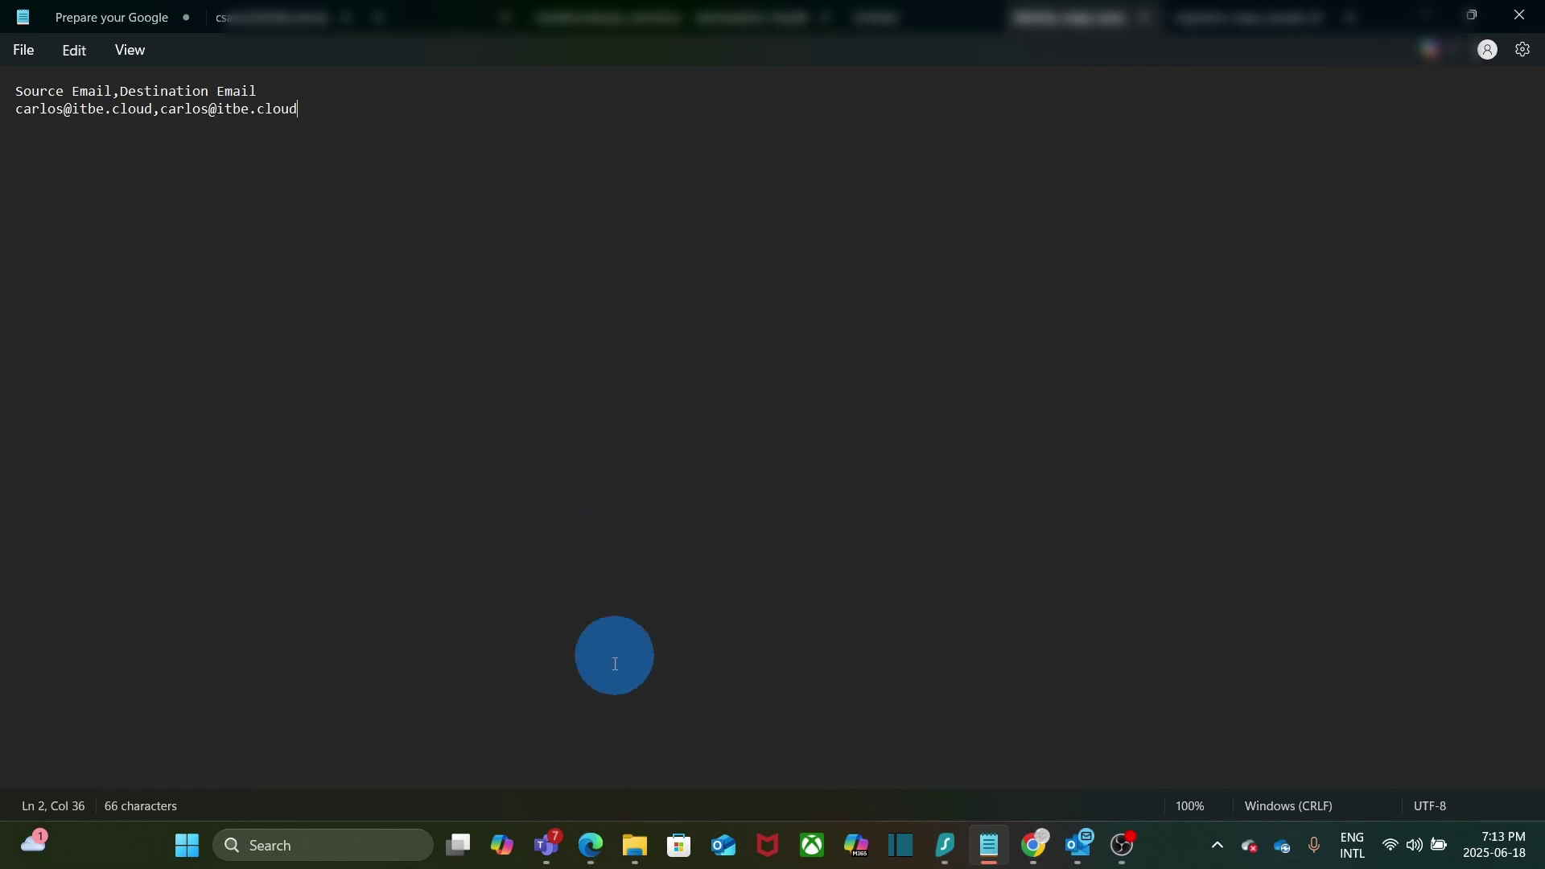
- Switch to Edge and upload identity_maps_sample_itbecloud_askitbe2.csv from the Desktop as the Exchange Online to Google Workspace map
mouse_move(607, 853)
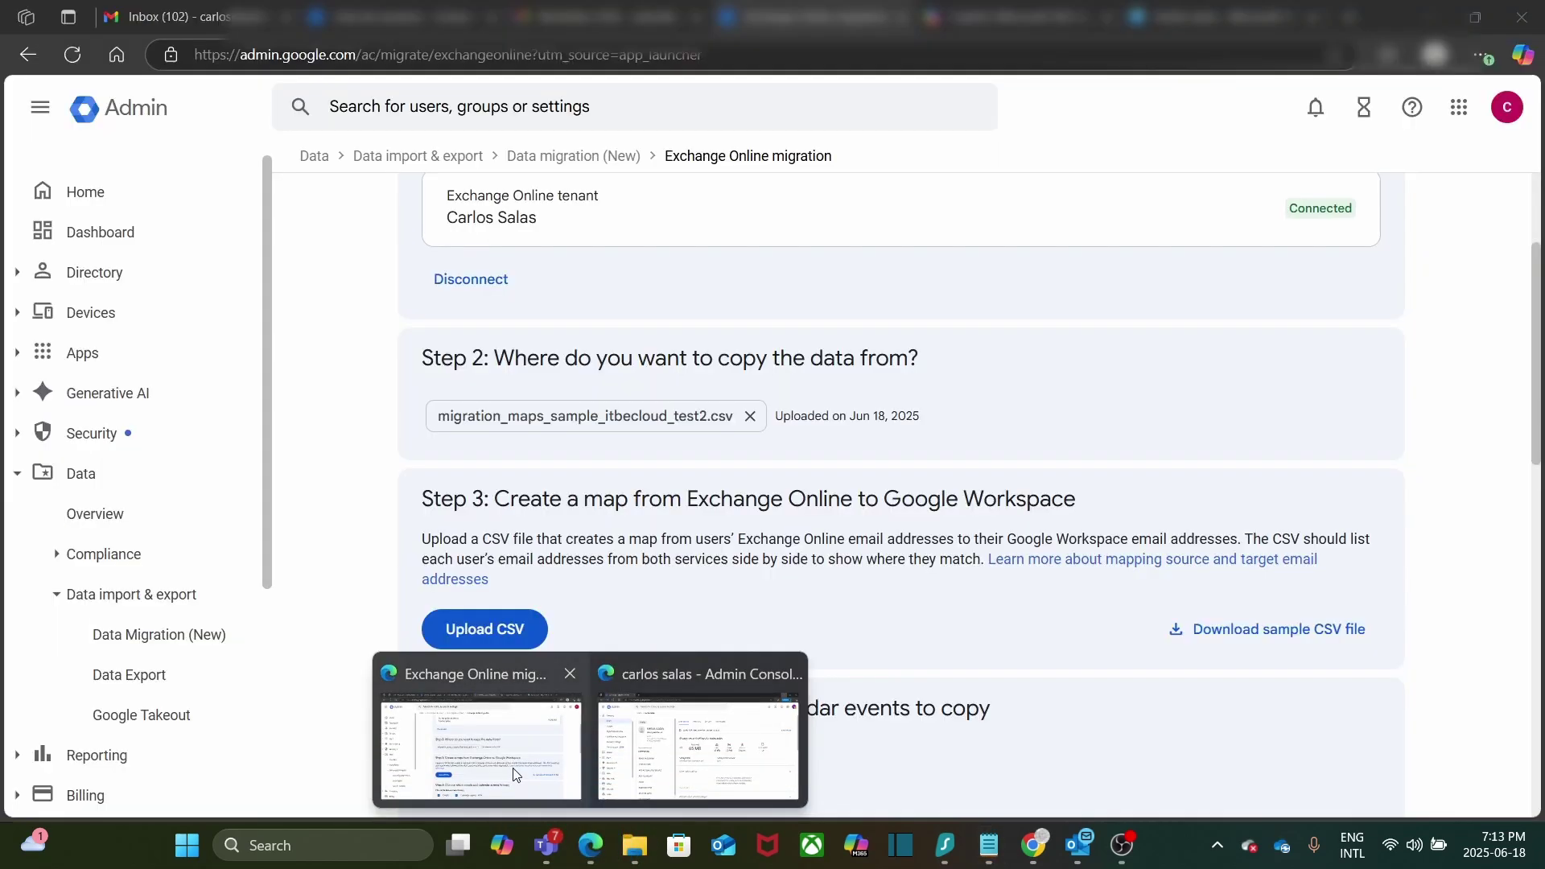
left_click(499, 748)
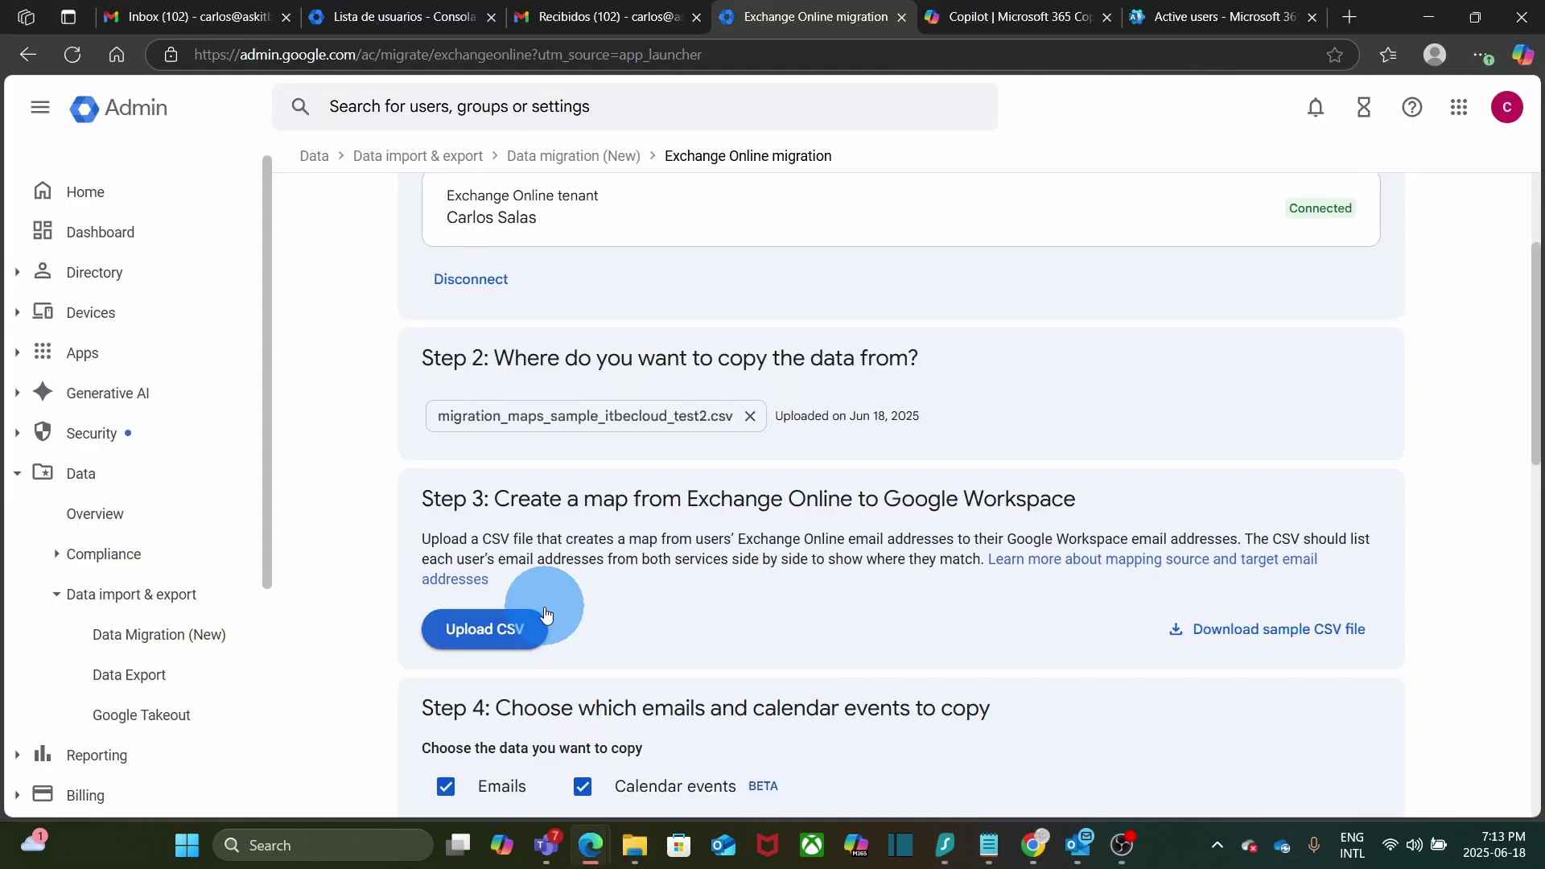
left_click(490, 638)
left_click(364, 257)
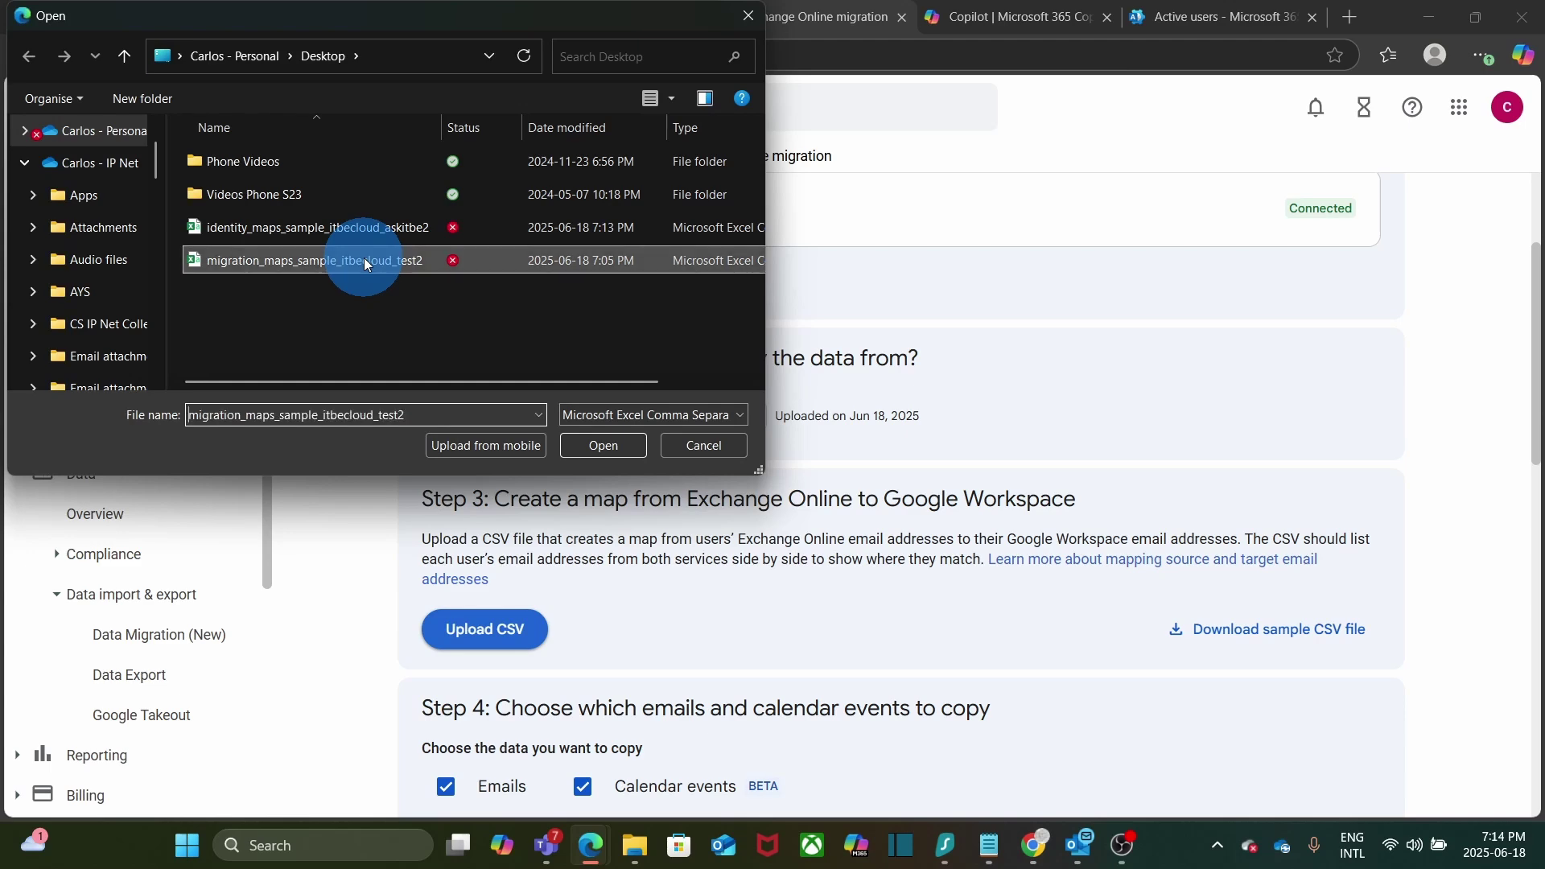
left_click(591, 451)
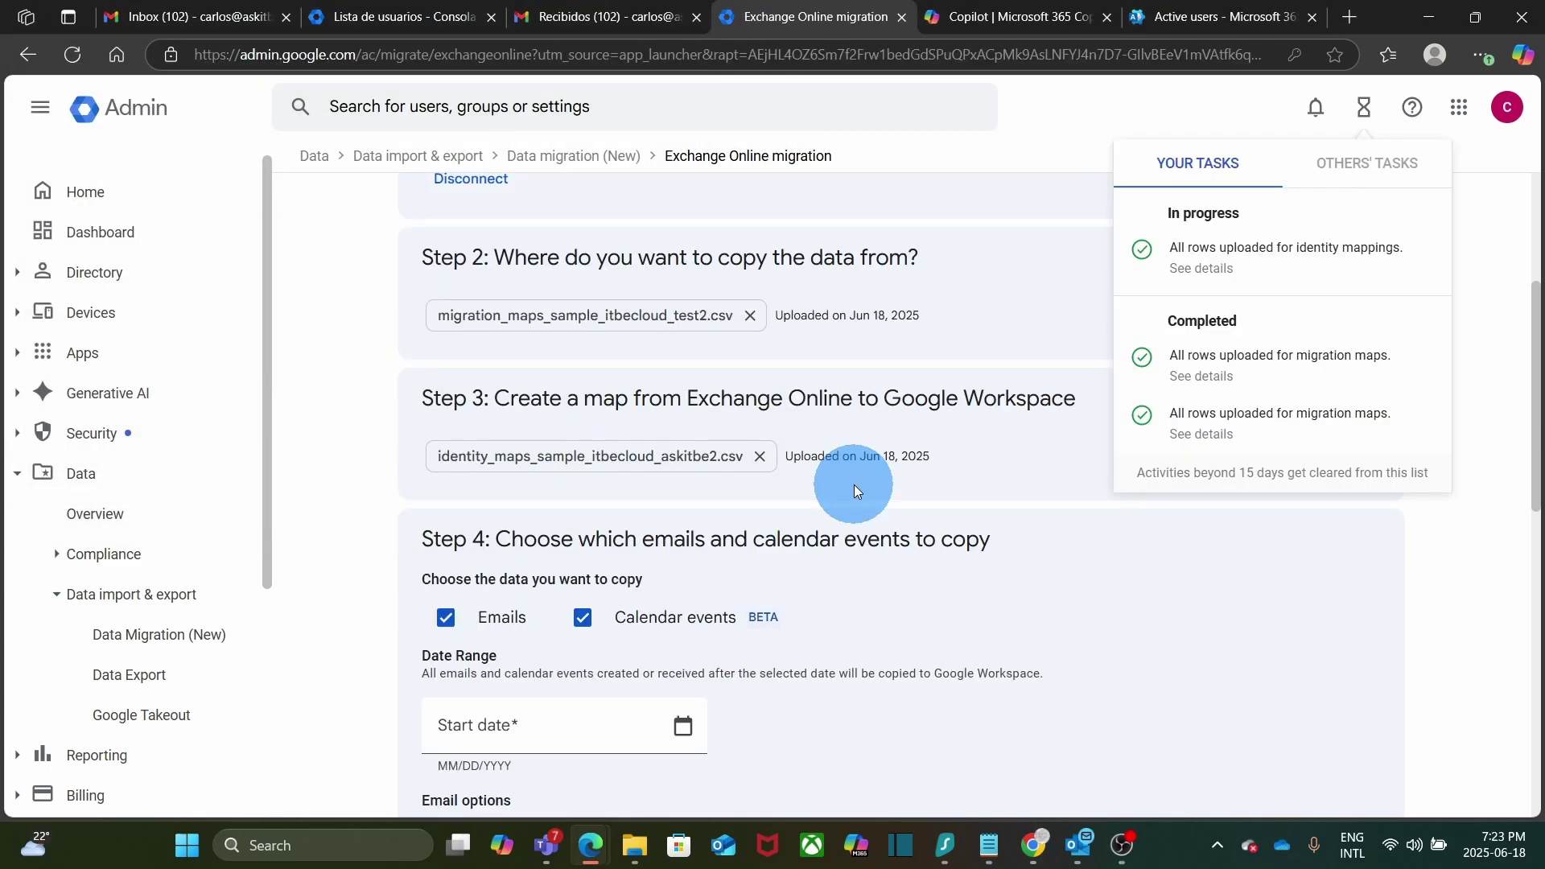
left_click(853, 485)
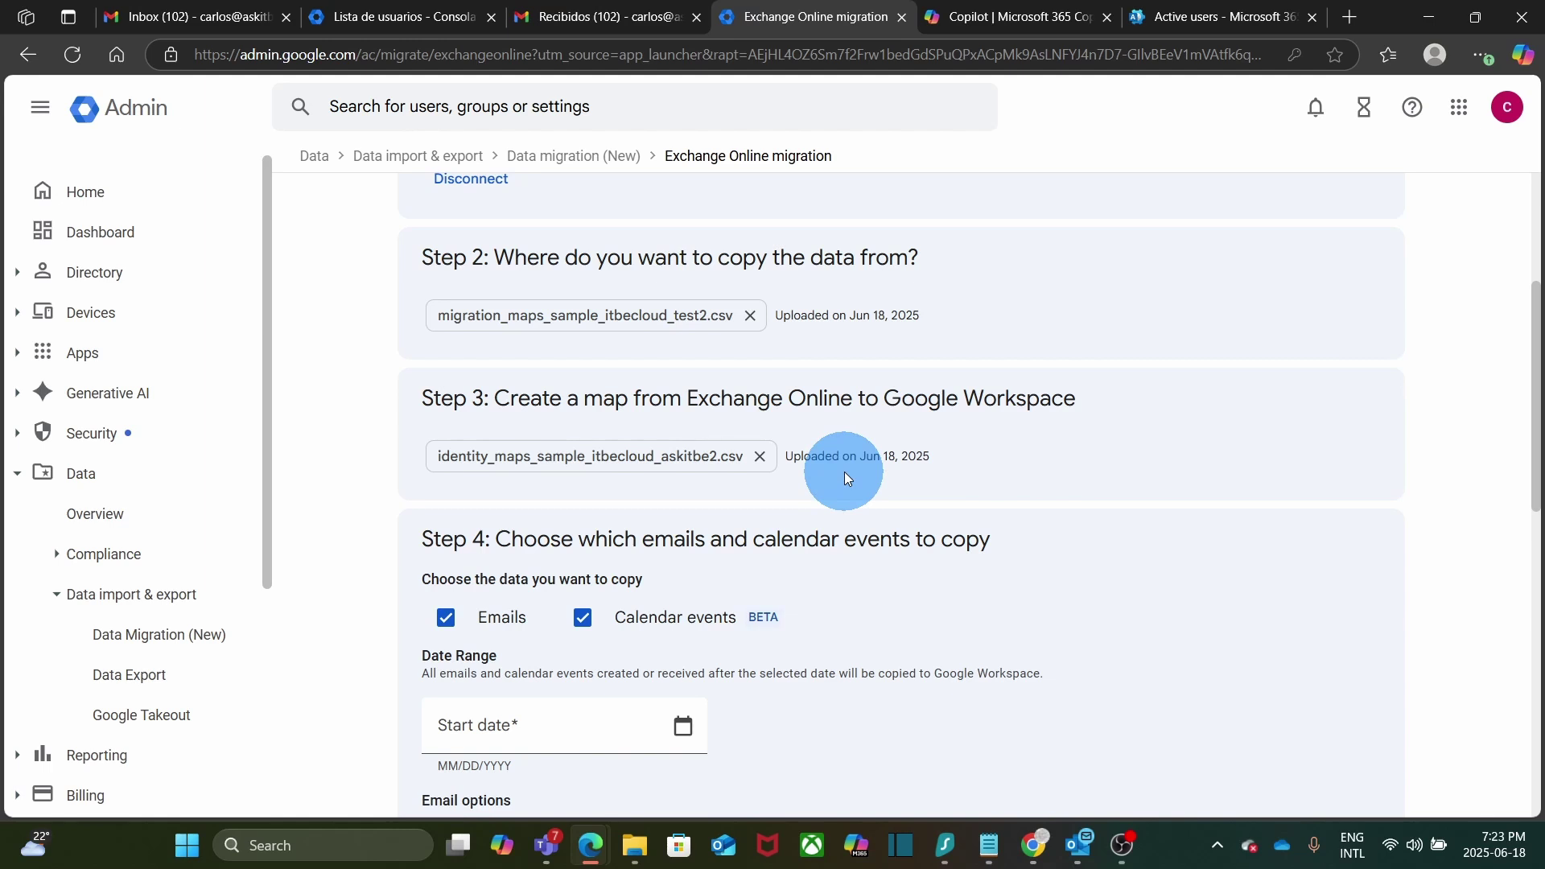
- Set the start date for the emails and calendar events to copy to 06/01/2022
scroll(843, 471, "down", 2)
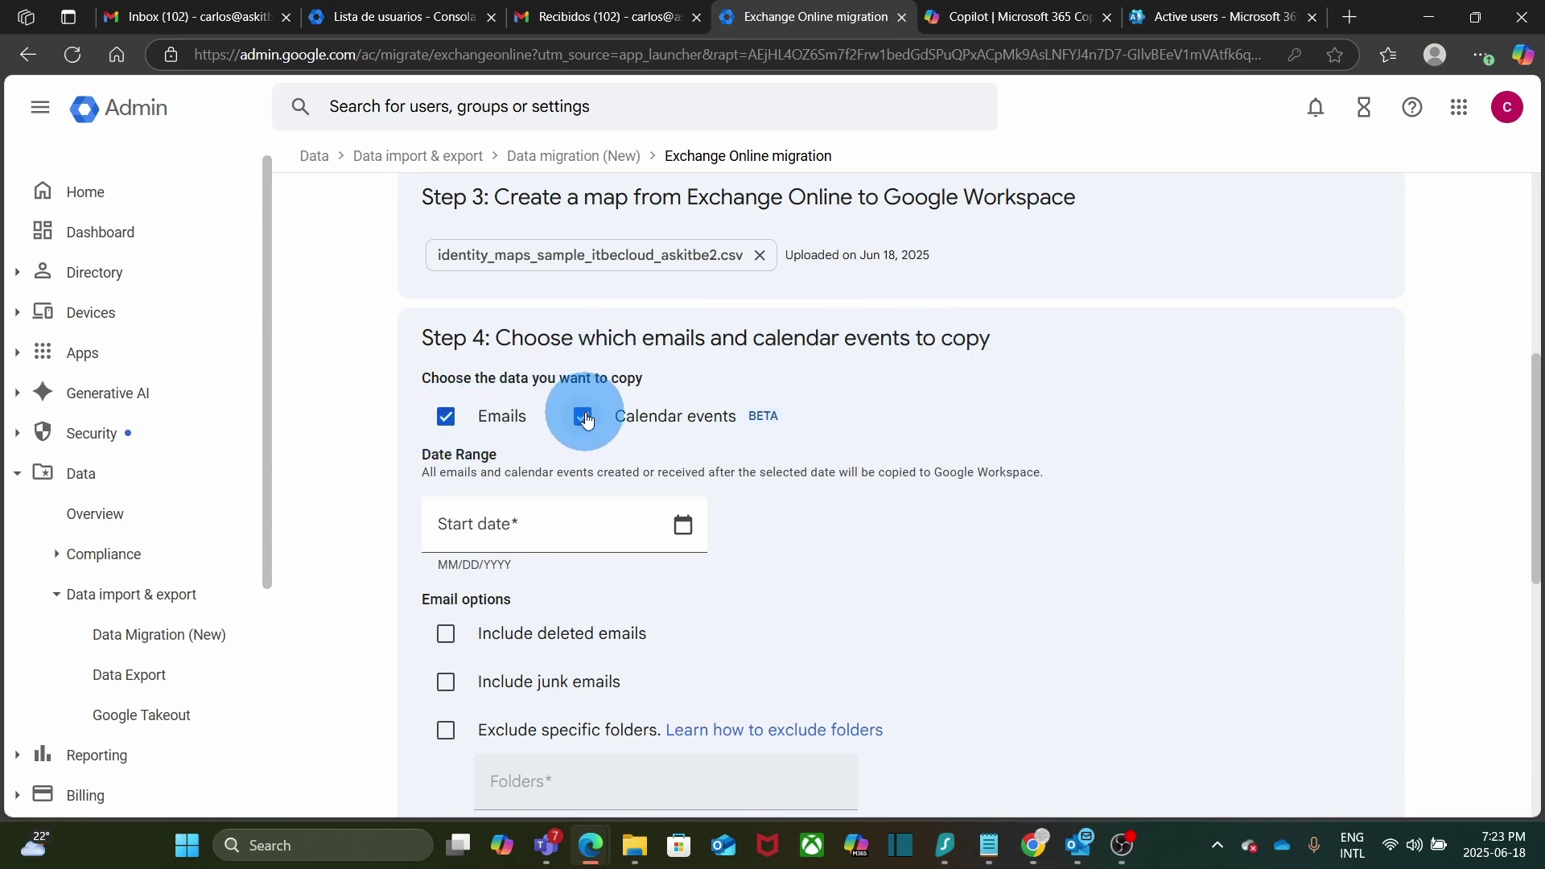
left_click(684, 526)
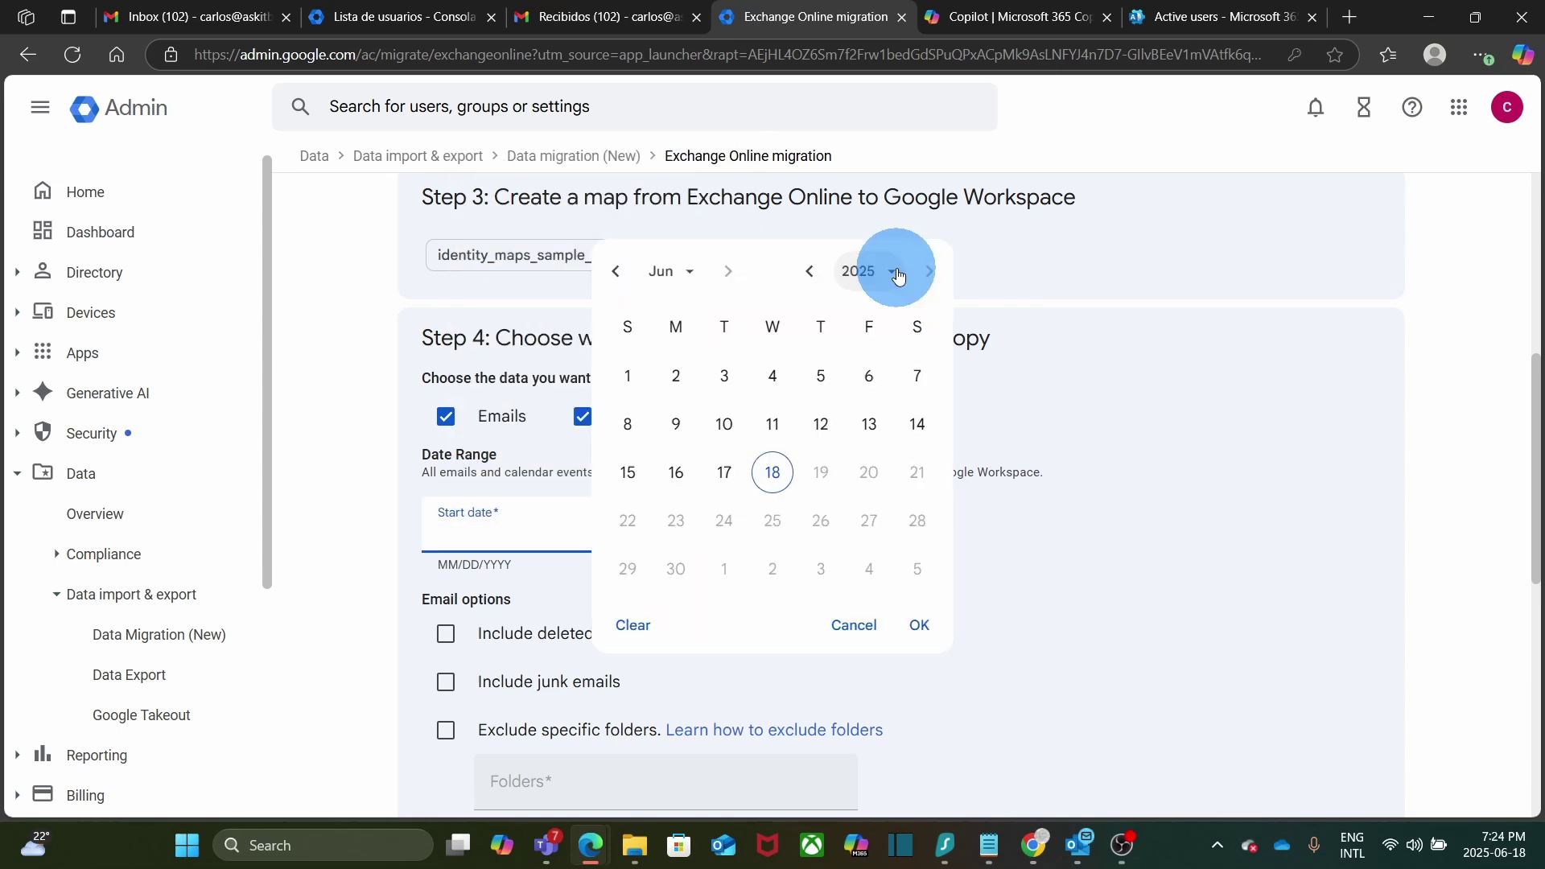
left_click(895, 272)
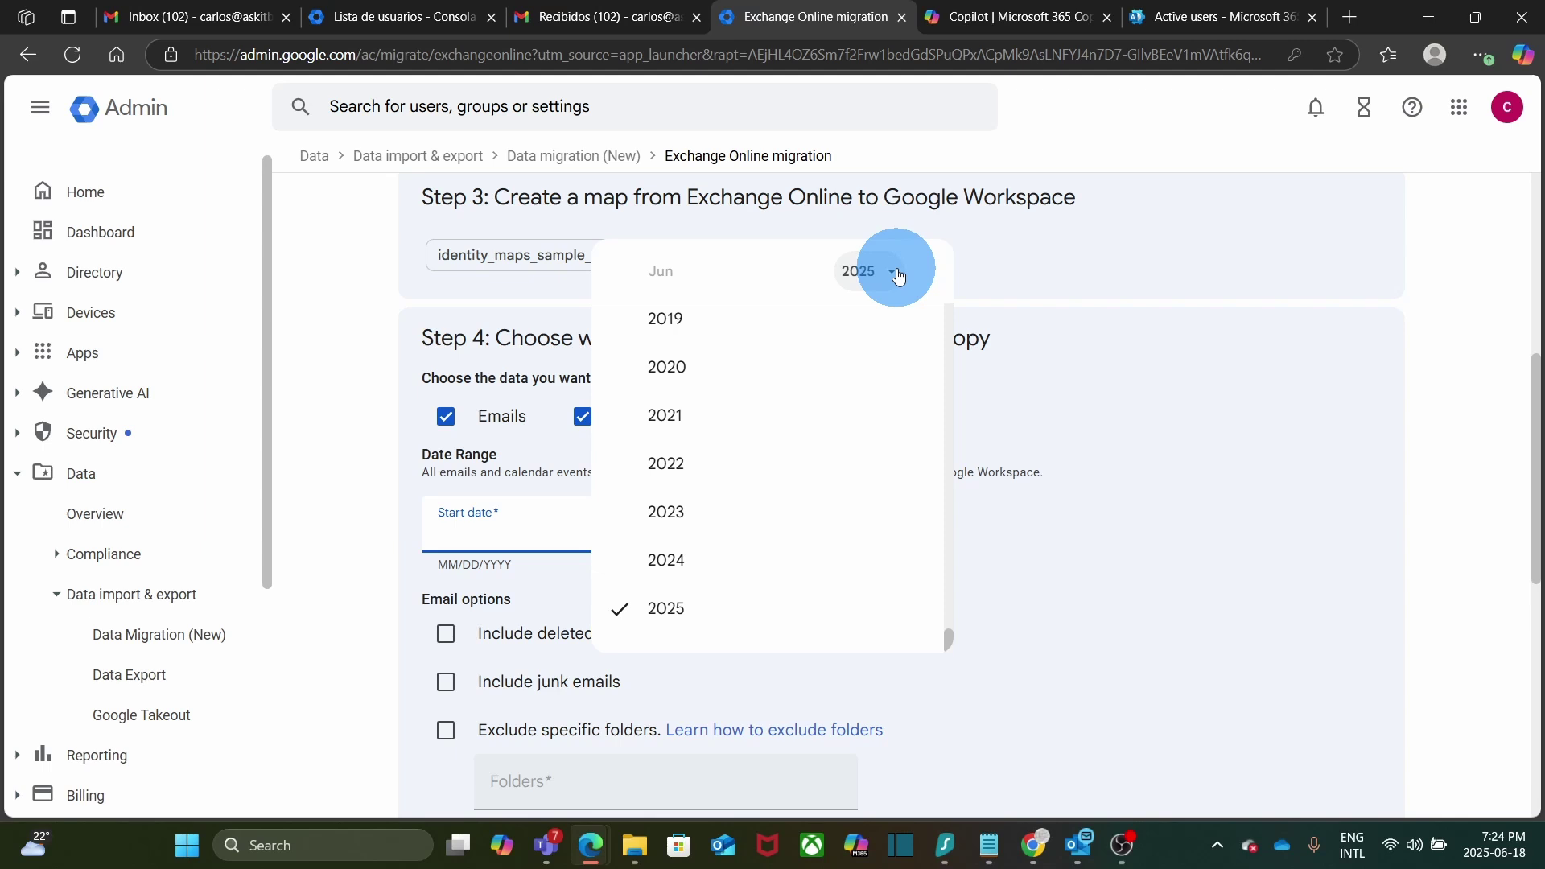
left_click(667, 469)
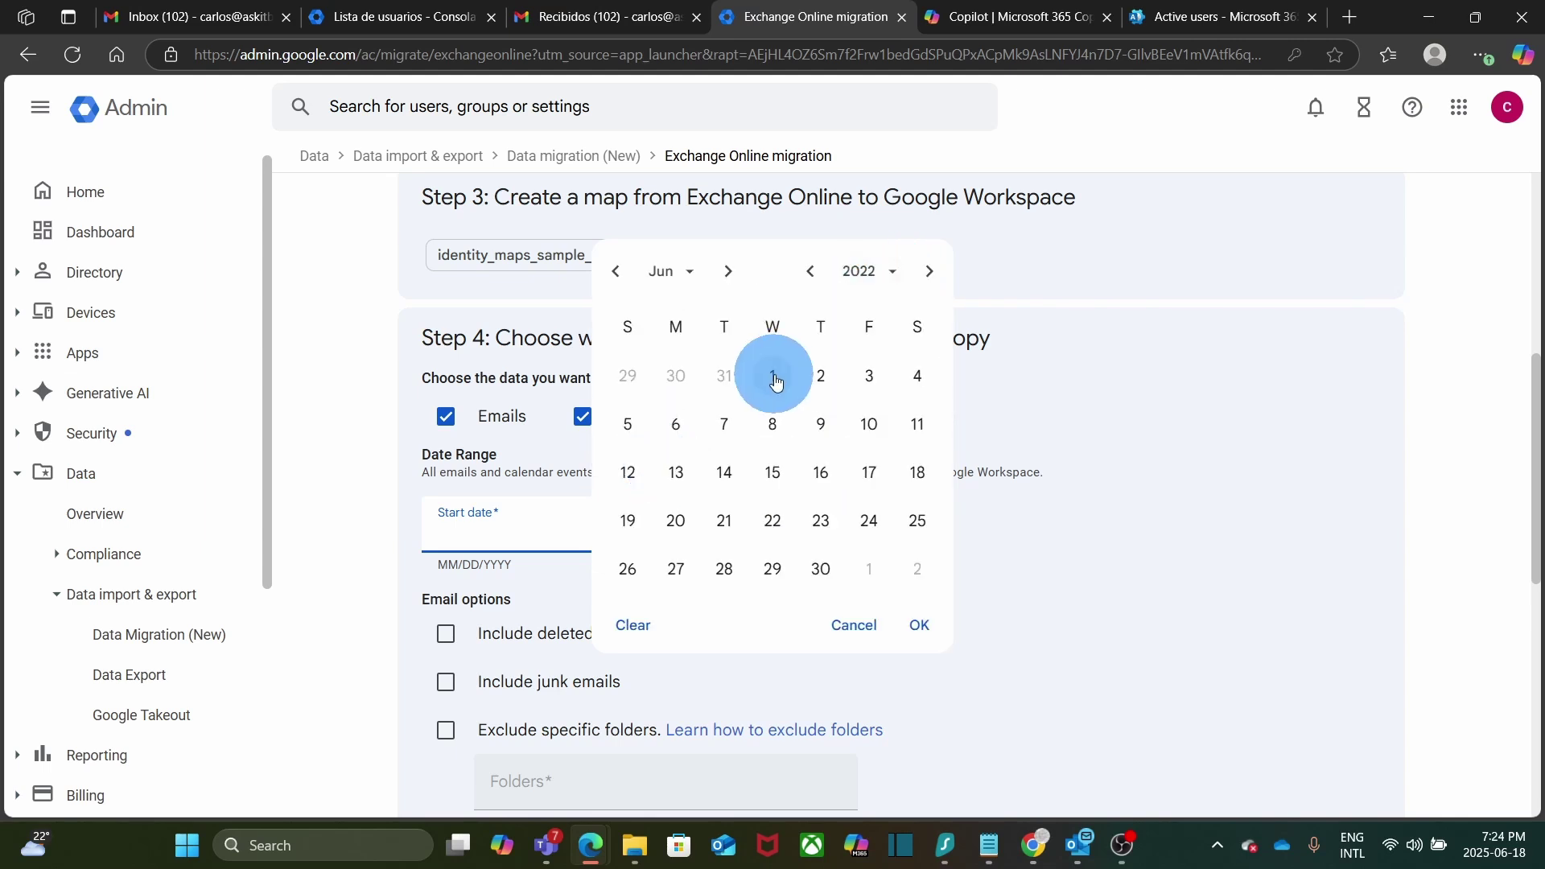
left_click(920, 625)
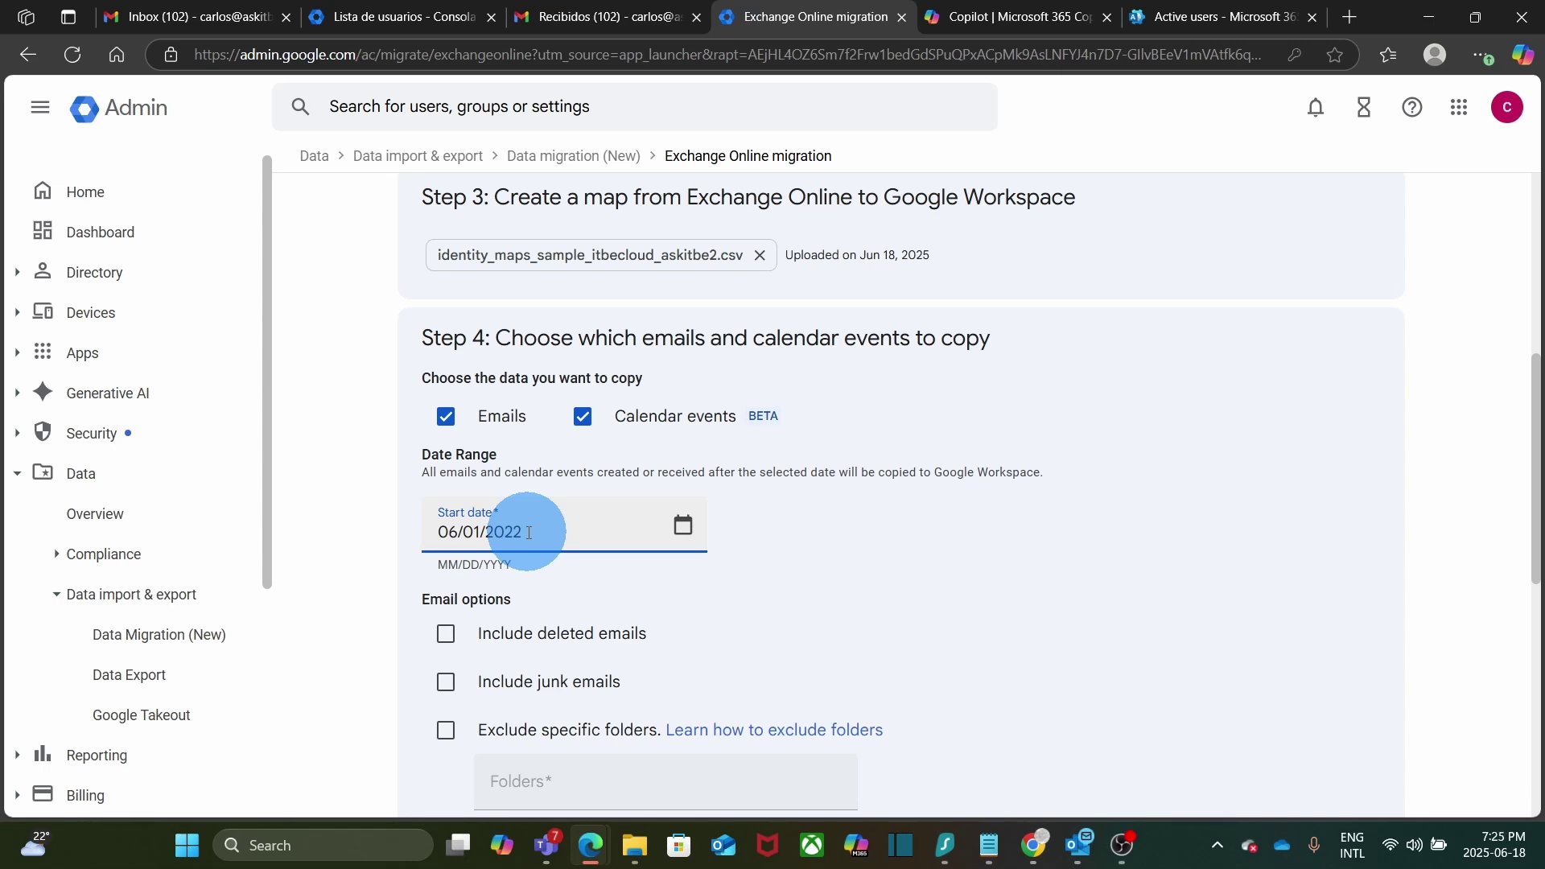
- Turn off copying of discovered accounts that aren't included in the map and save the email and calendar copy settings
scroll(528, 533, "down", 2)
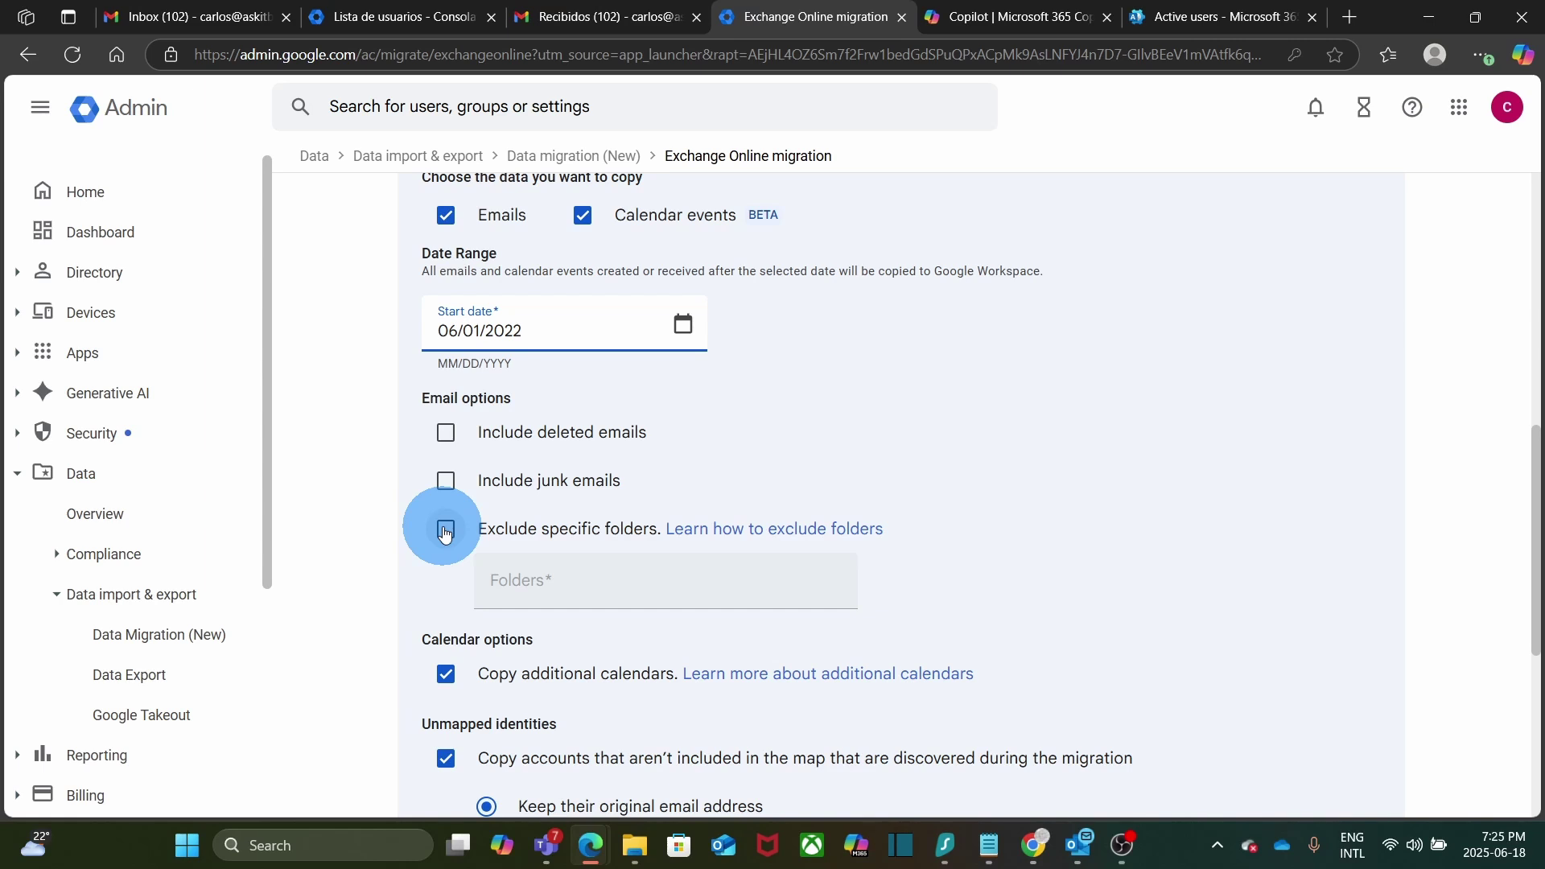
scroll(445, 533, "down", 2)
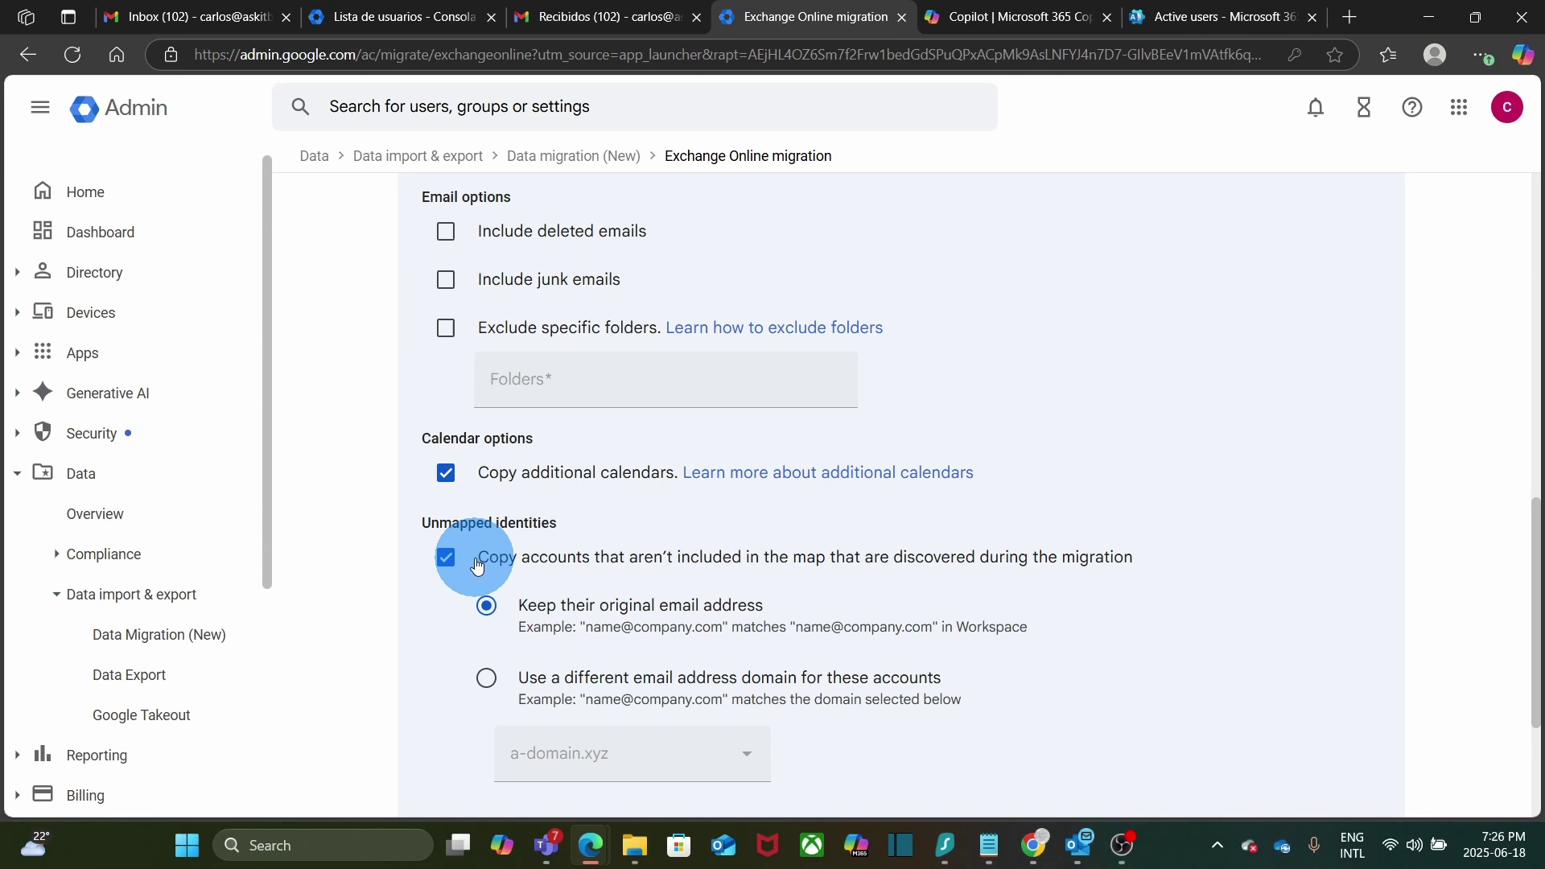
left_click(445, 559)
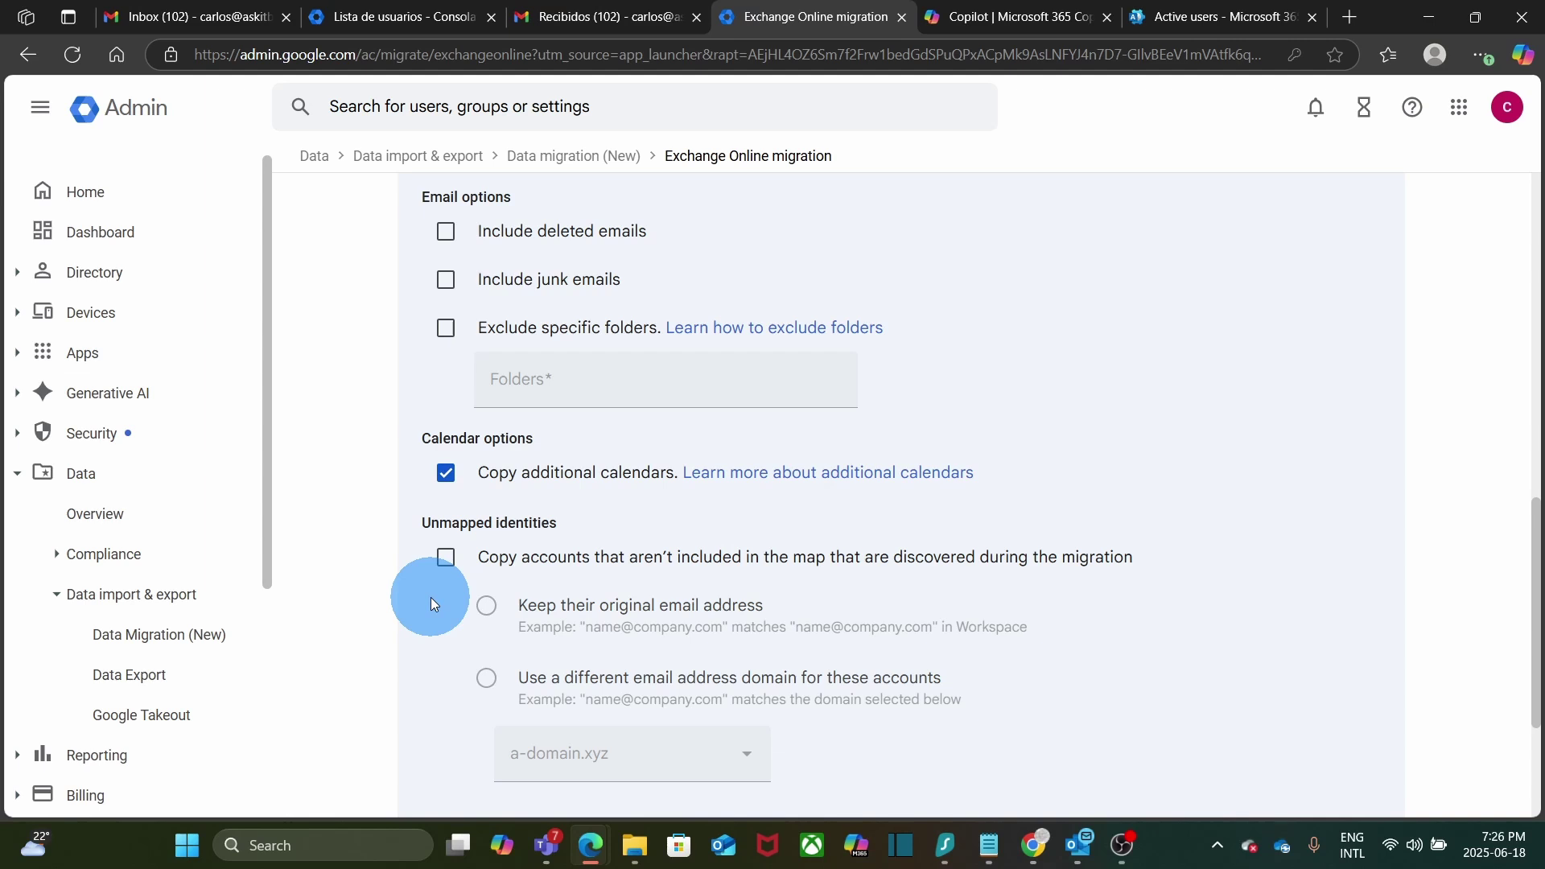
scroll(431, 597, "down", 3)
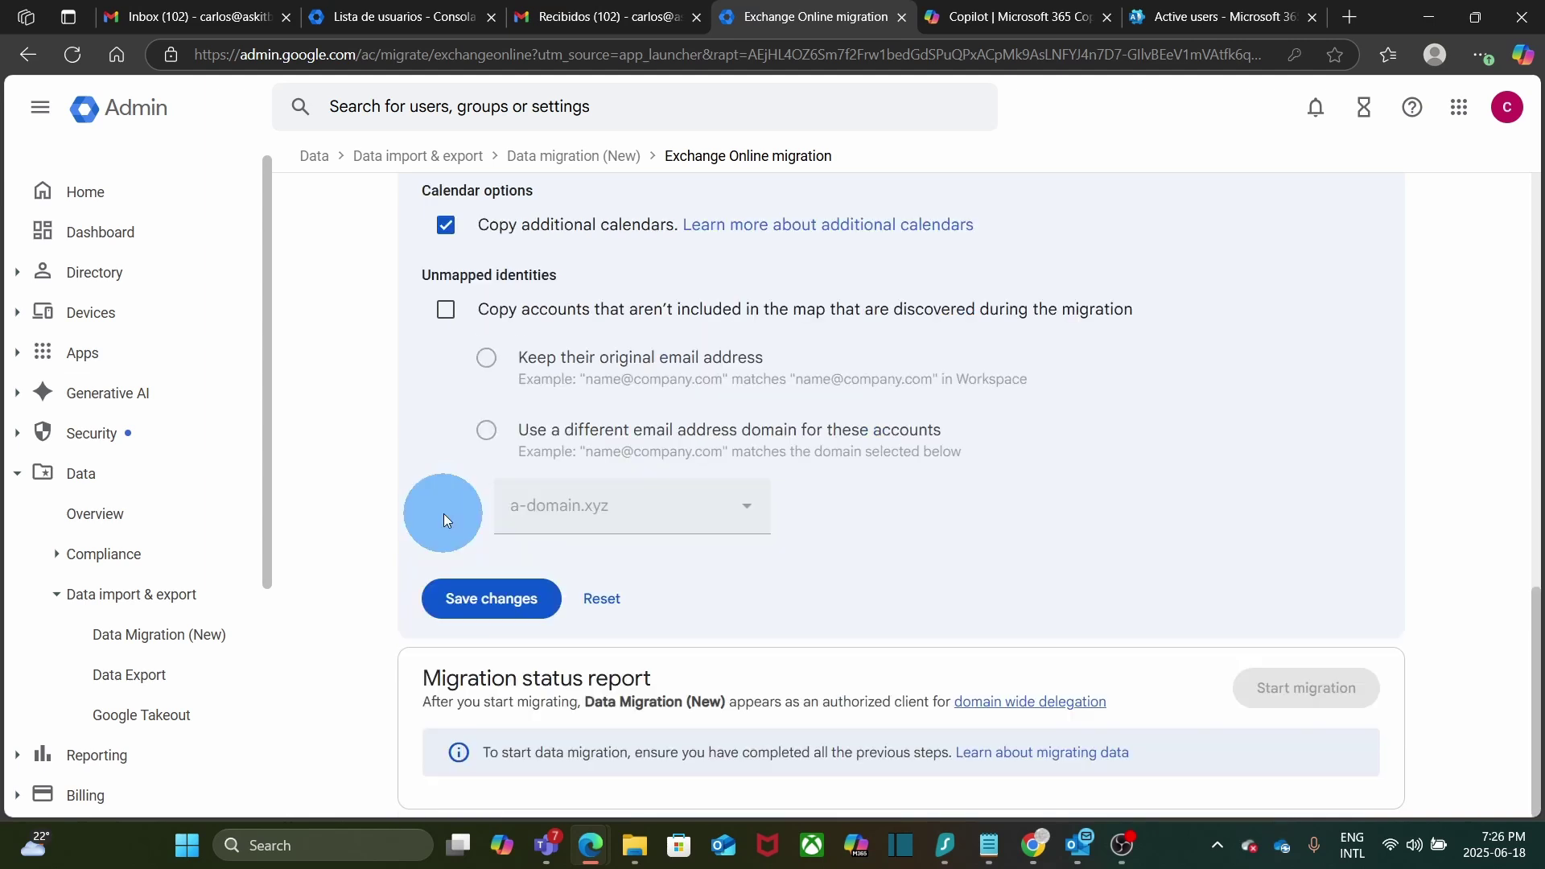
left_click(473, 602)
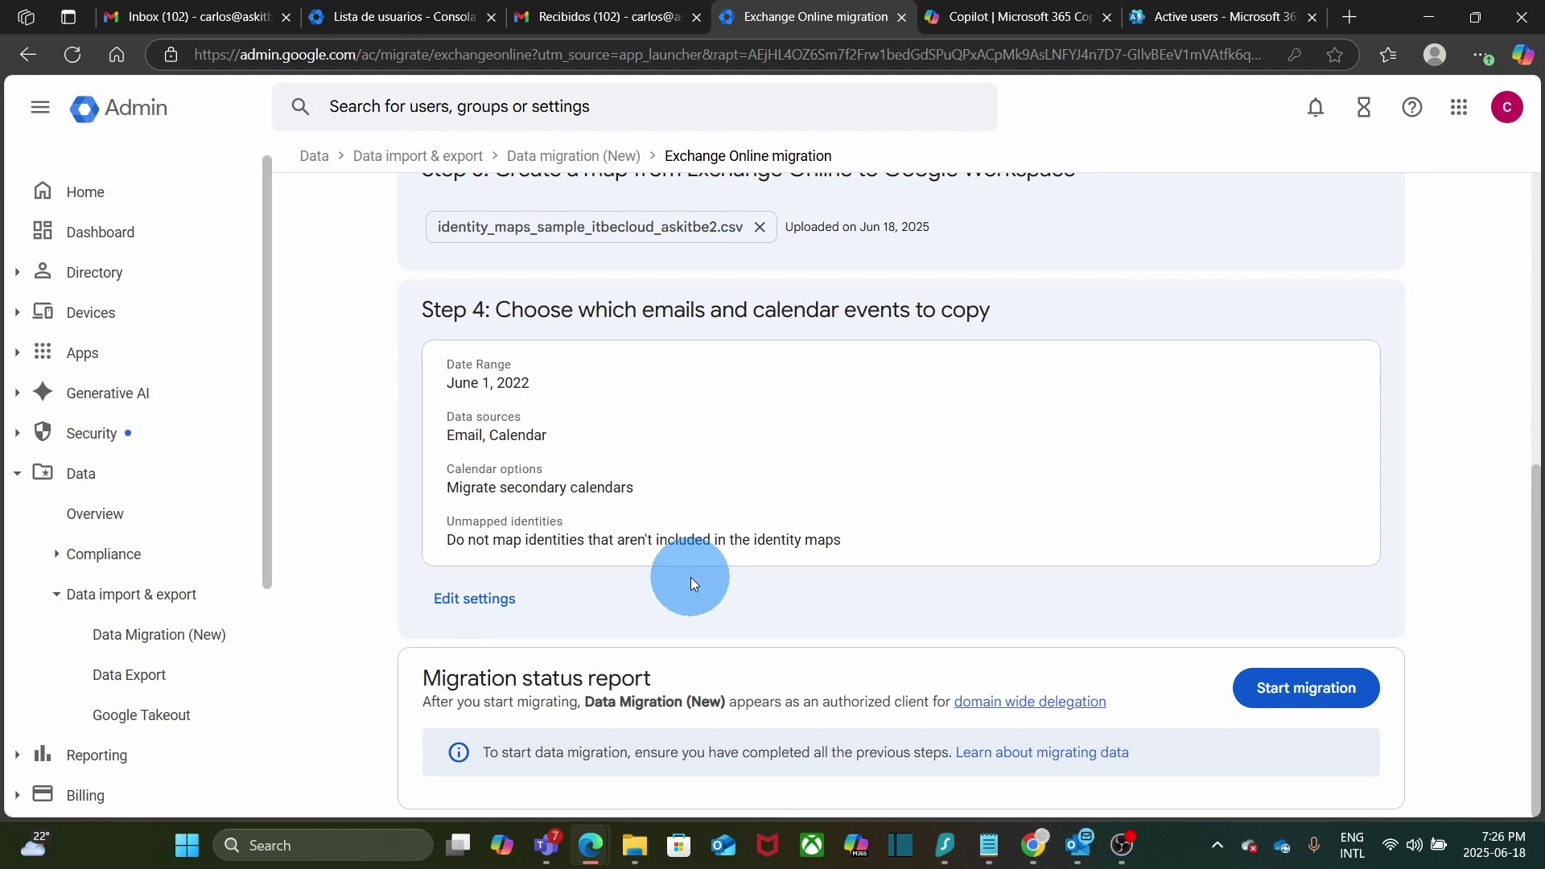
- Start the Exchange Online migration and monitor its progress in the migration status report
left_click(1286, 690)
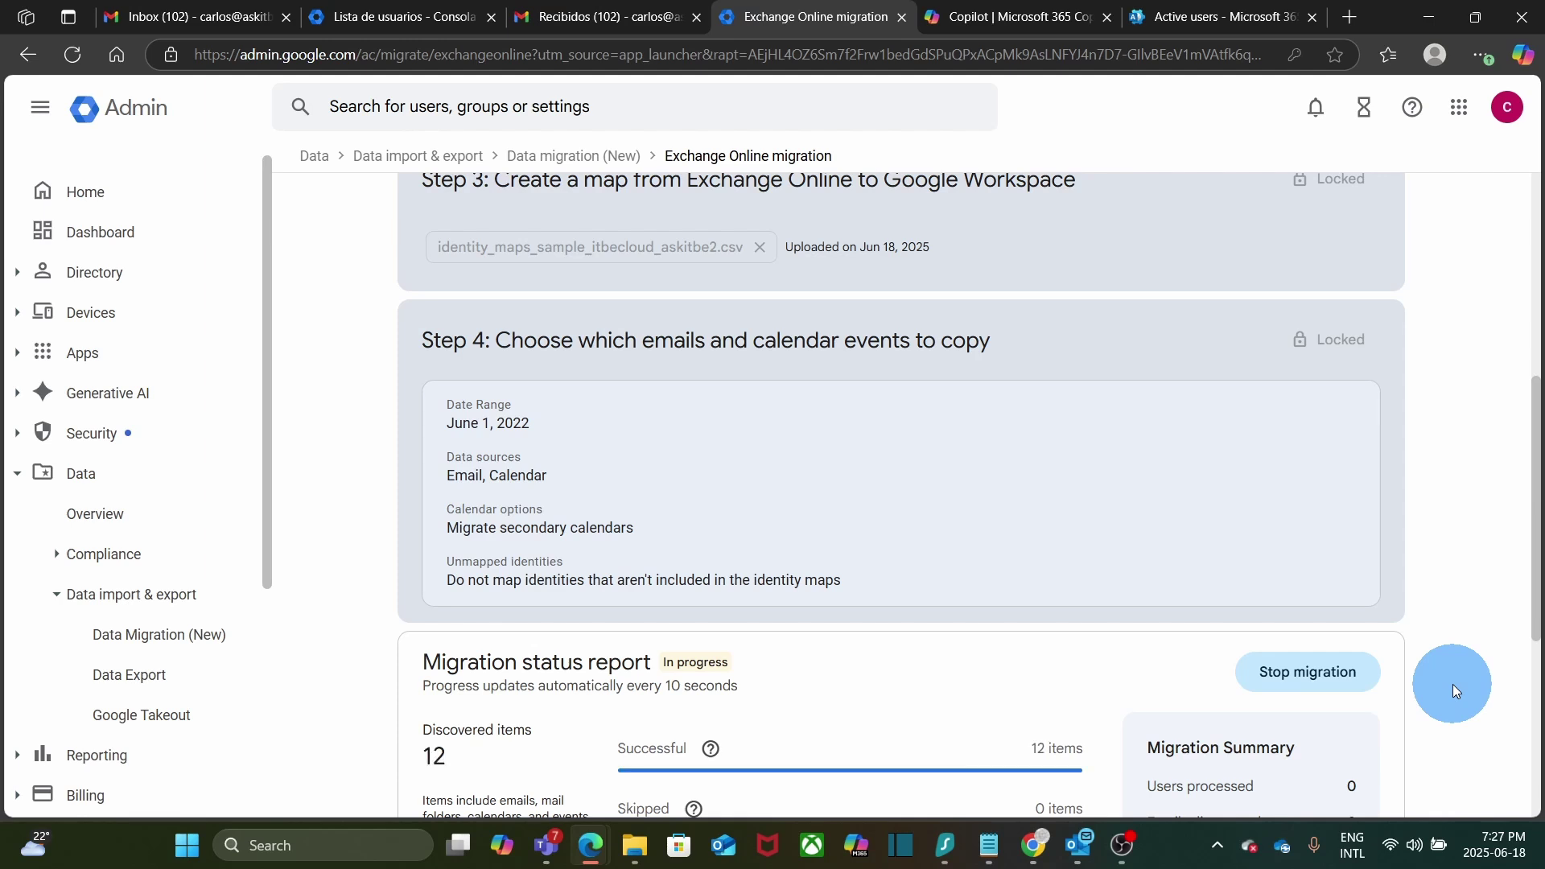
scroll(1451, 684, "down", 3)
scroll(1451, 684, "down", 1)
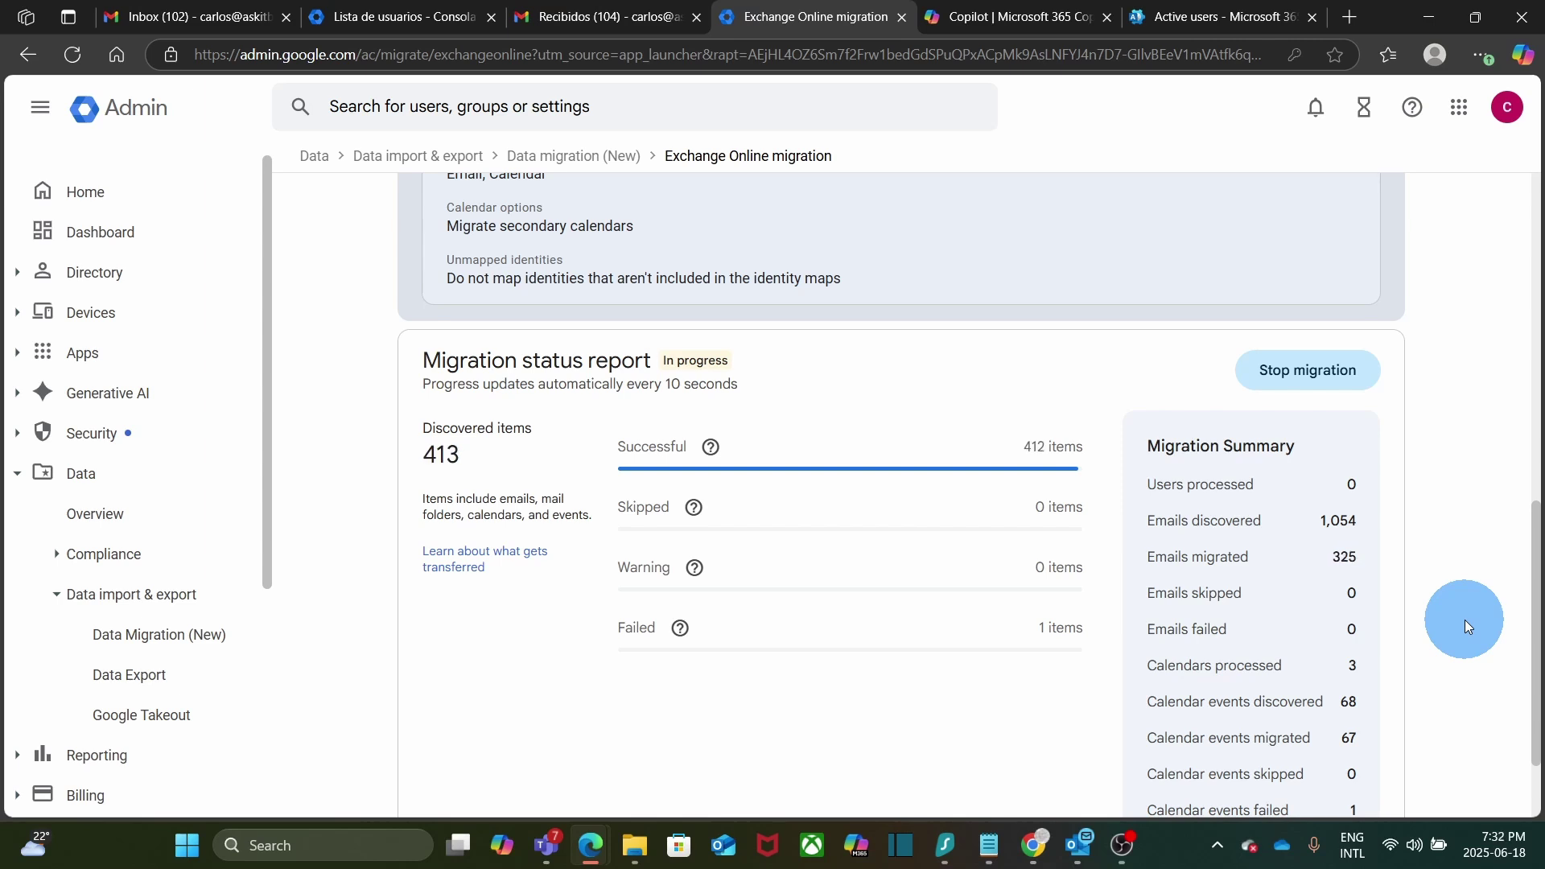
- Examine the completed migration's status report, including its summary, the report export choices and the delta migration option
scroll(1465, 619, "down", 2)
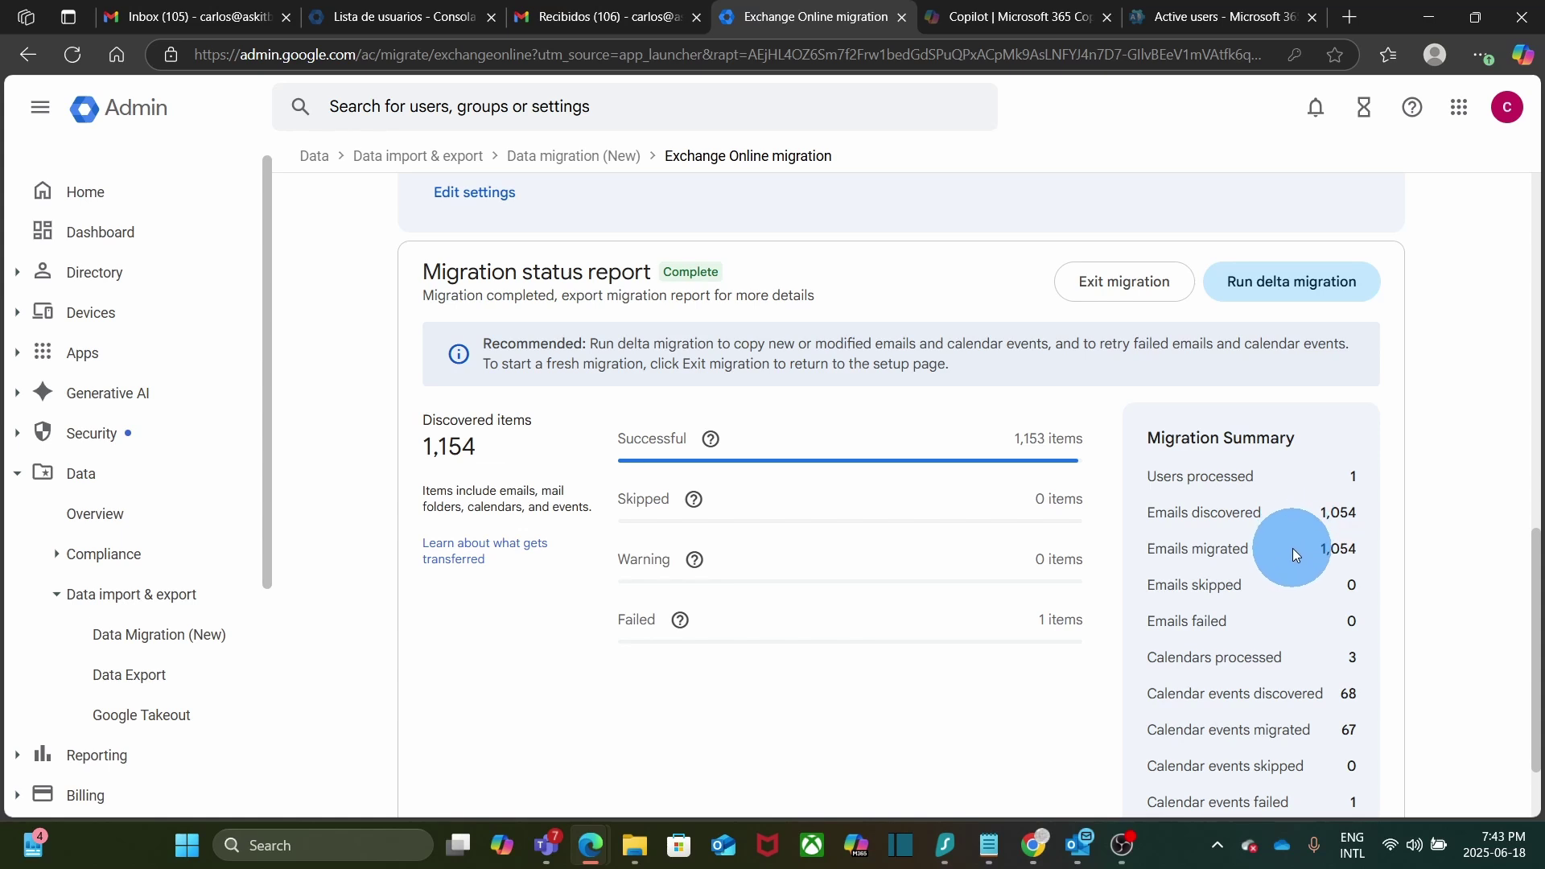
scroll(1292, 551, "down", 1)
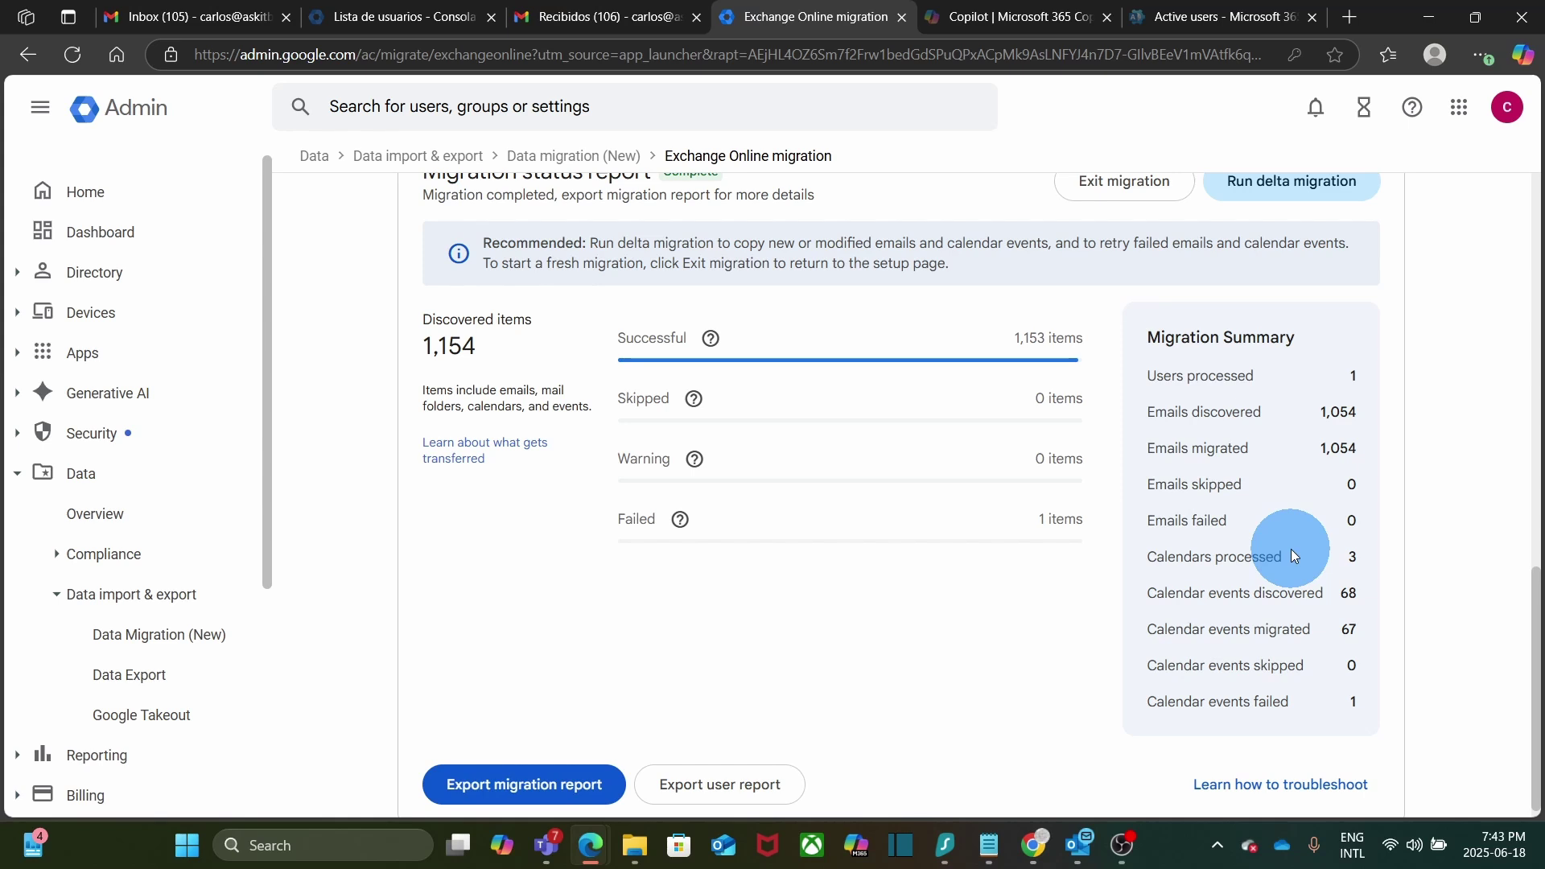
scroll(1291, 549, "up", 1)
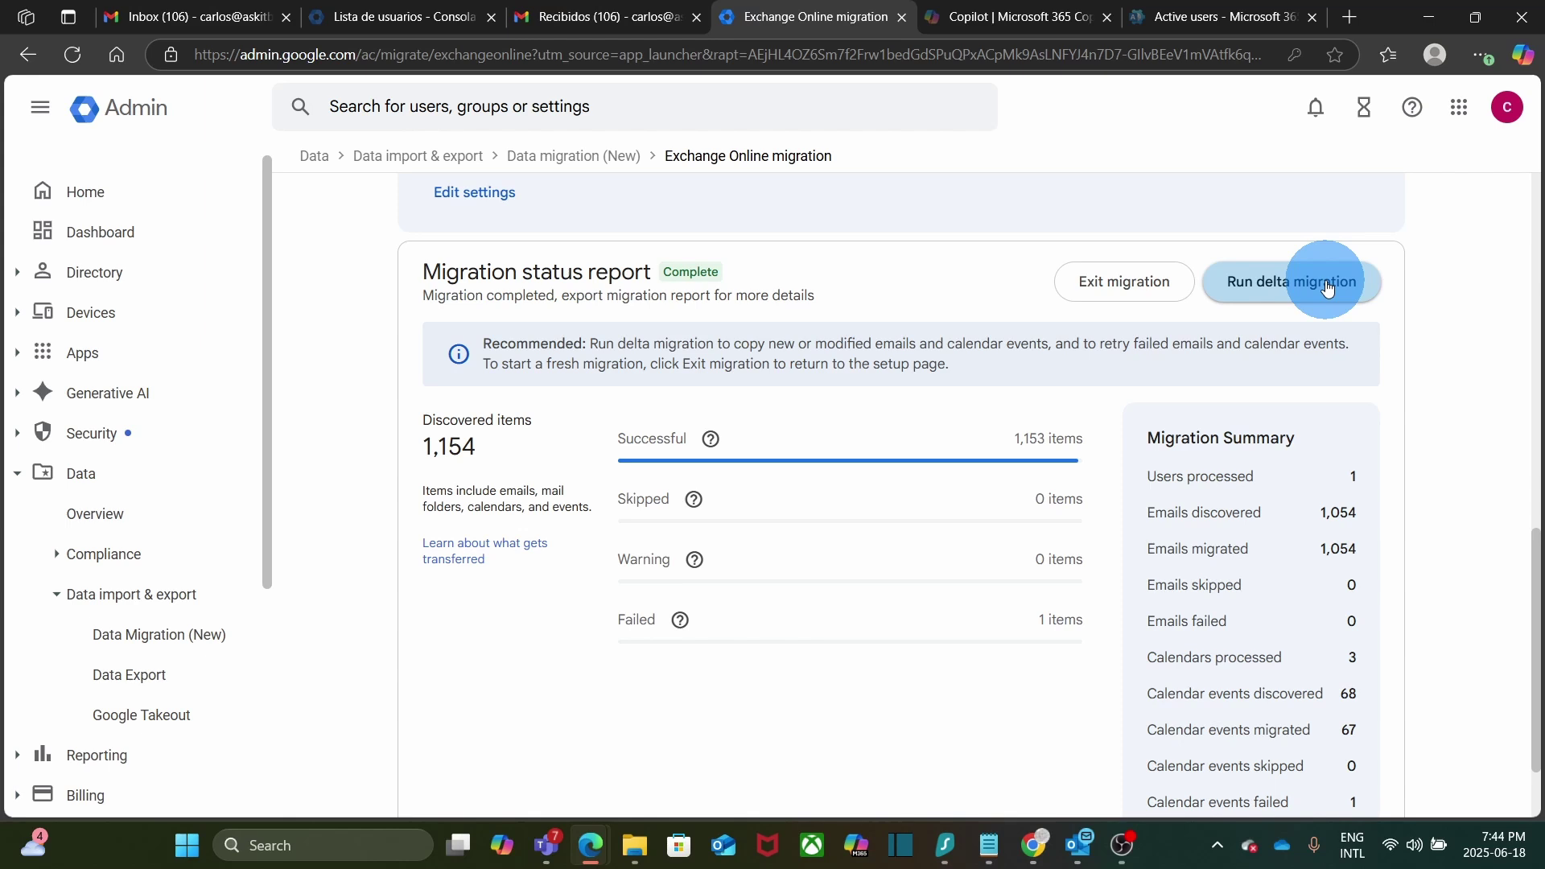
left_click(1450, 531)
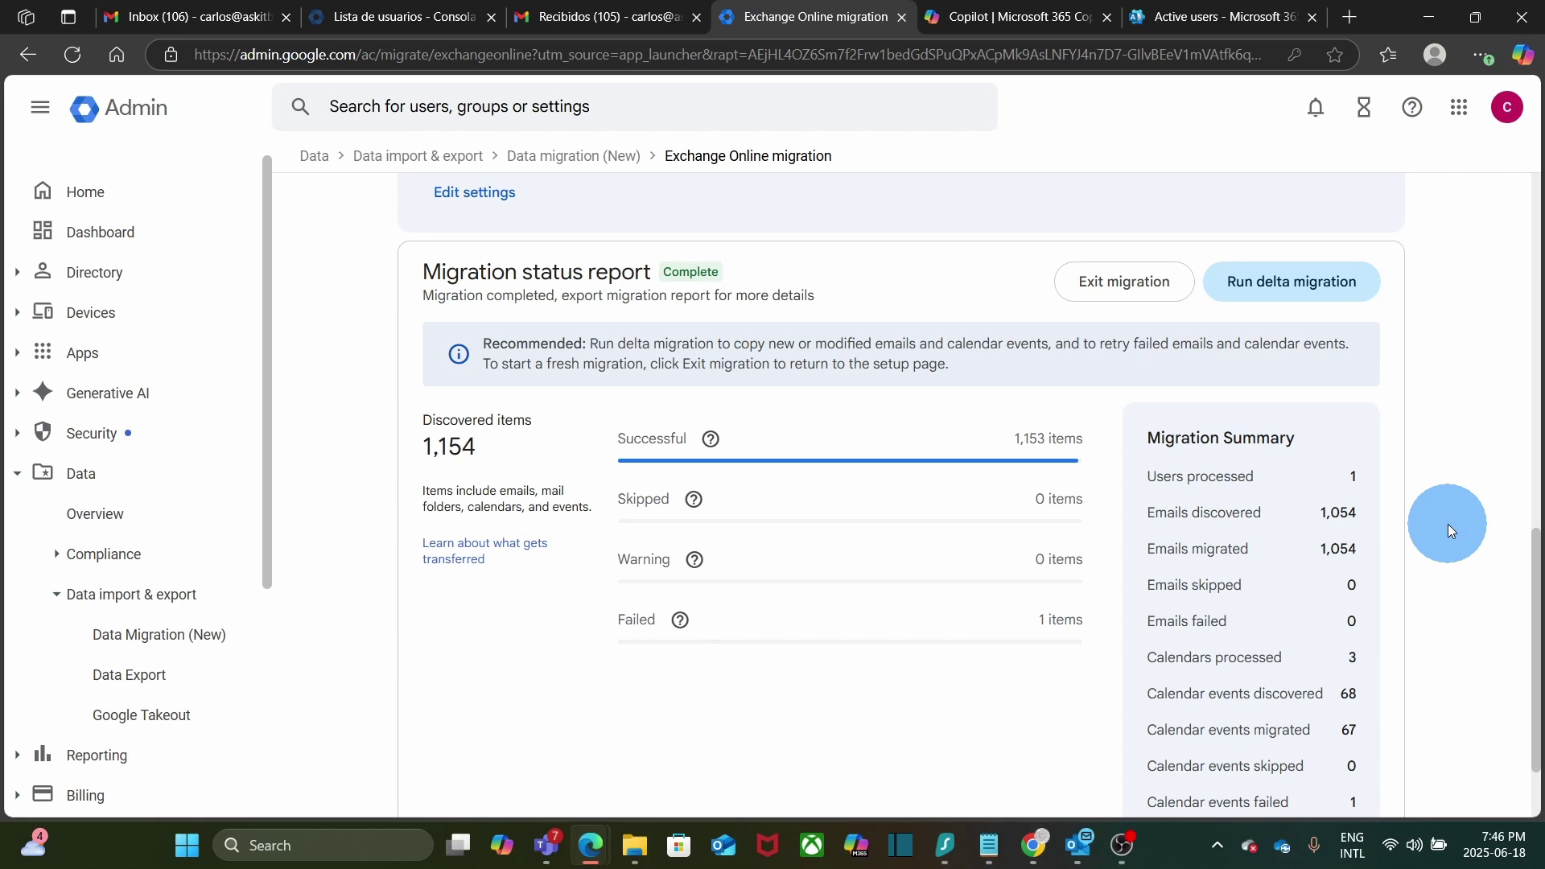